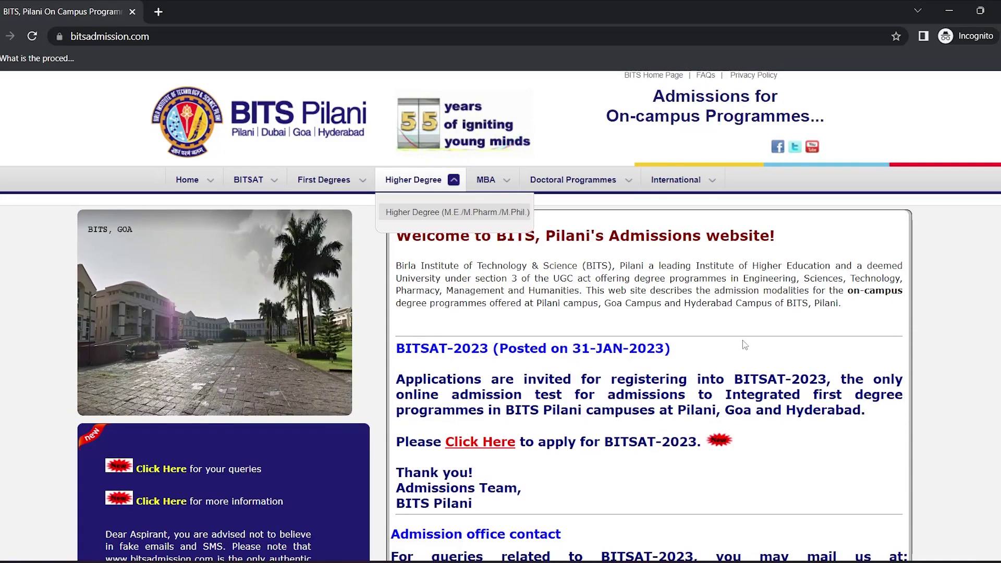
Scroll down the BITS Pilani admissions homepage to the BITSAT-2023 apply link
scroll(742, 339, down, 1)
scroll(742, 340, down, 2)
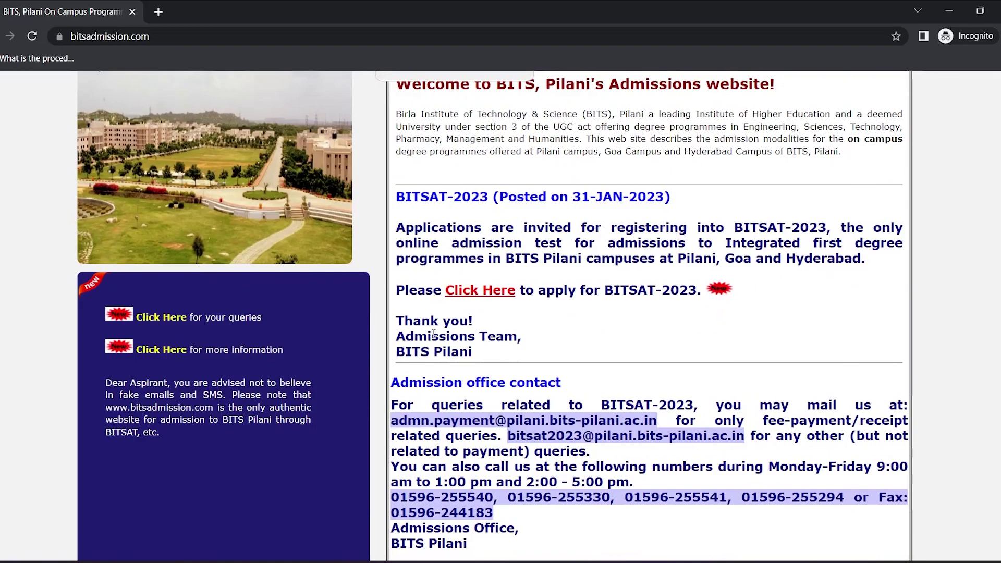
Open the BITSAT-2023 application in a new tab and accept its instructions with 'Allow me to Apply Online'
click(479, 294)
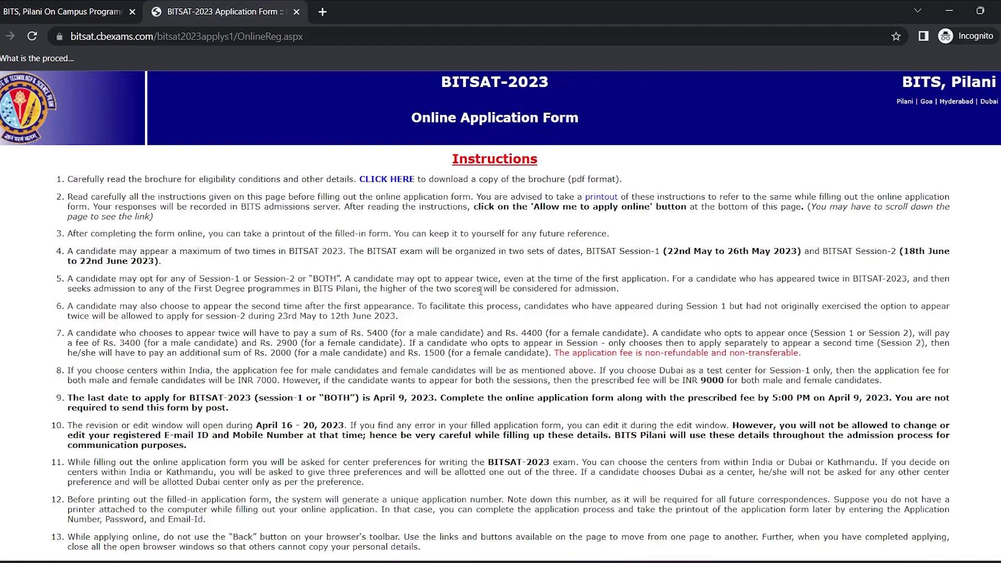
scroll(479, 227, down, 1)
scroll(479, 227, down, 9)
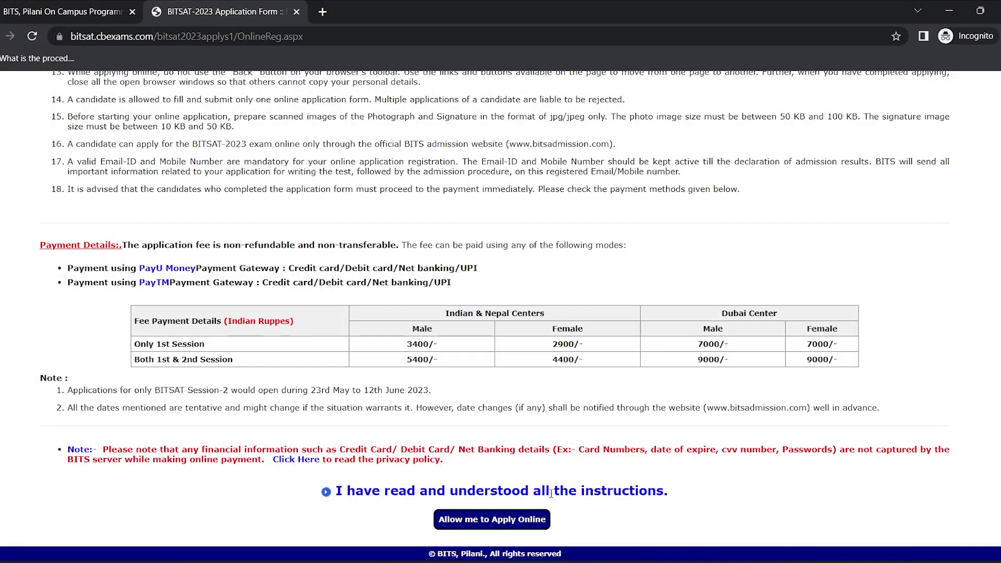
click(484, 527)
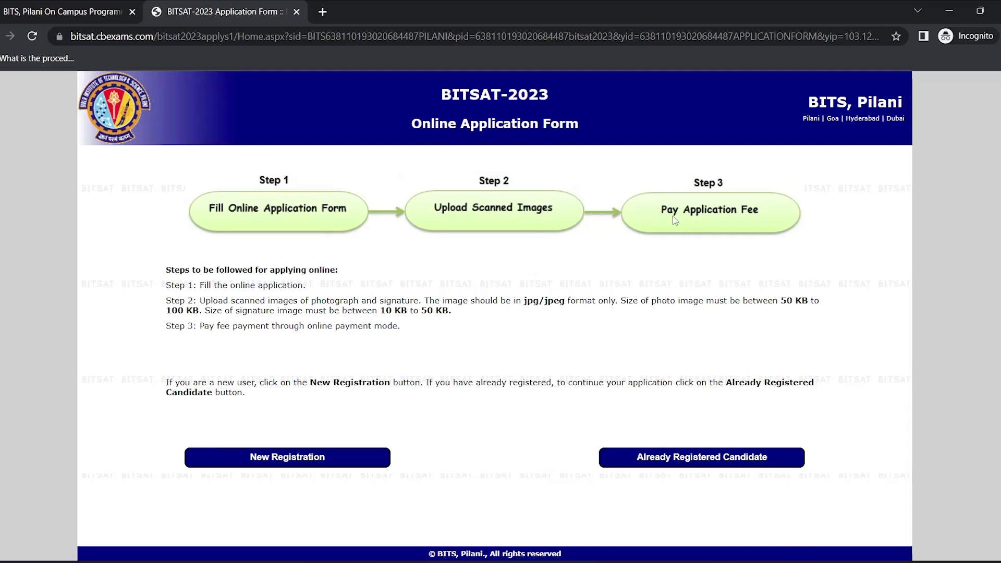
Start a new candidate registration and enter the candidate's first and last name in capitals
click(292, 461)
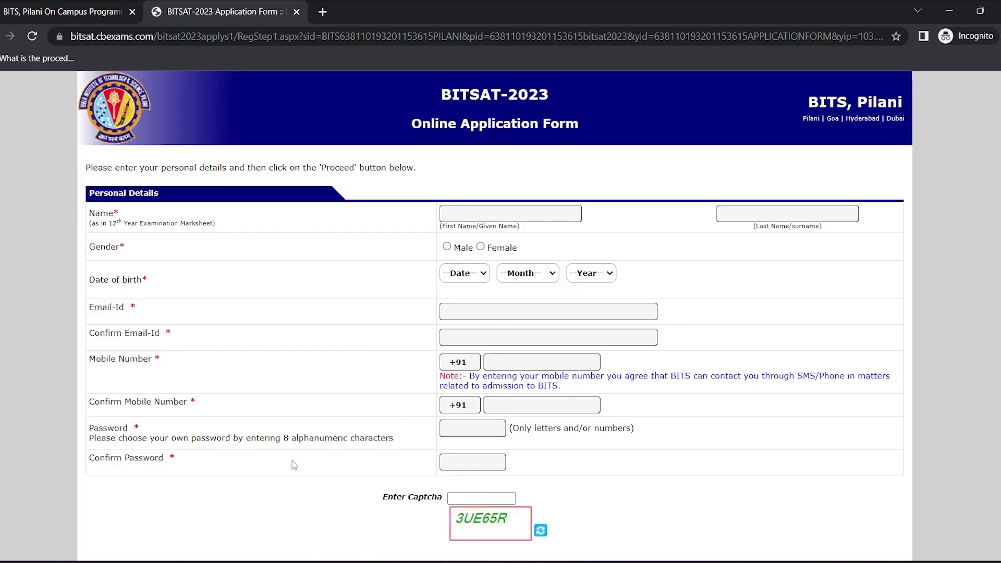
click(510, 215)
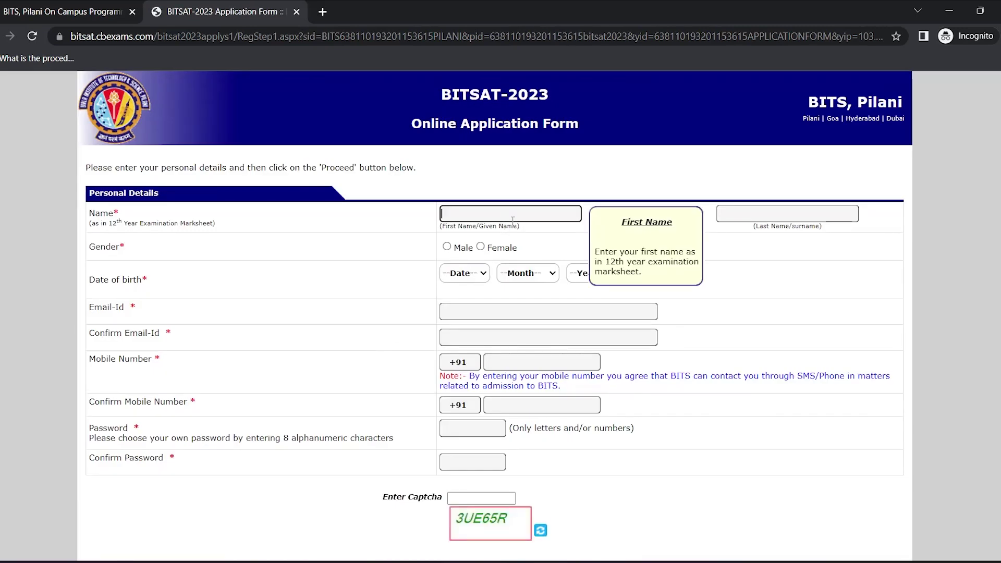
key(Caps_Lock)
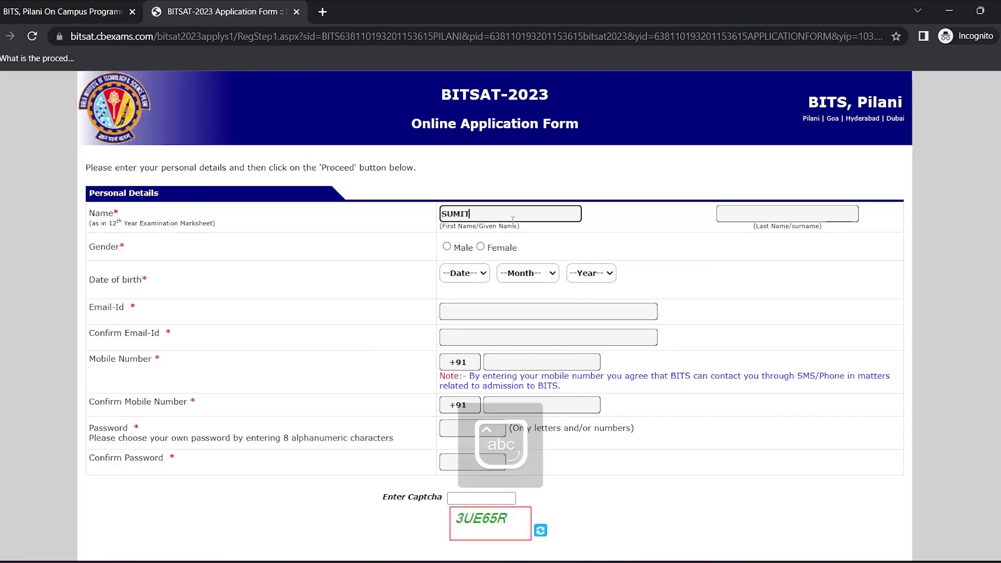
key(Tab)
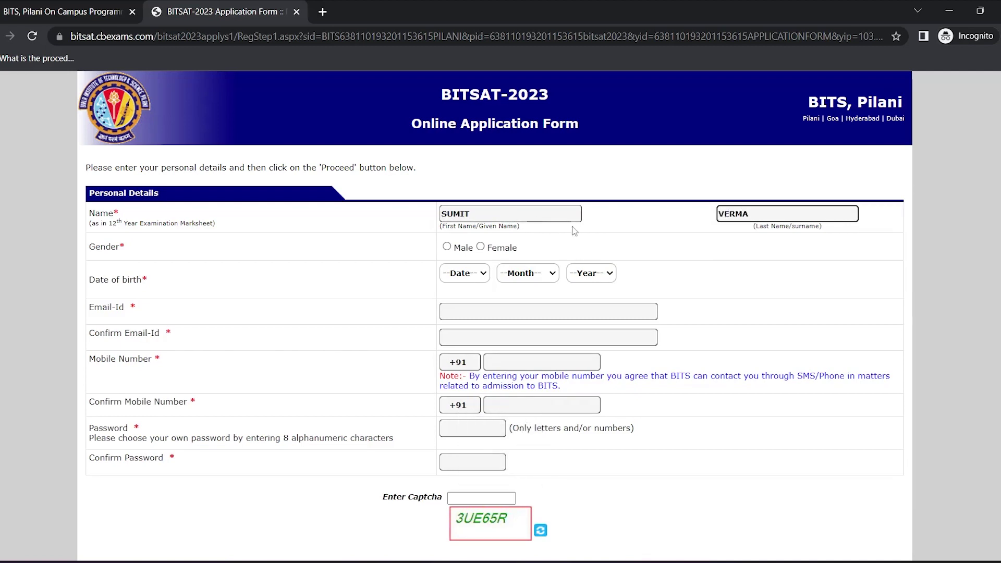
click(447, 247)
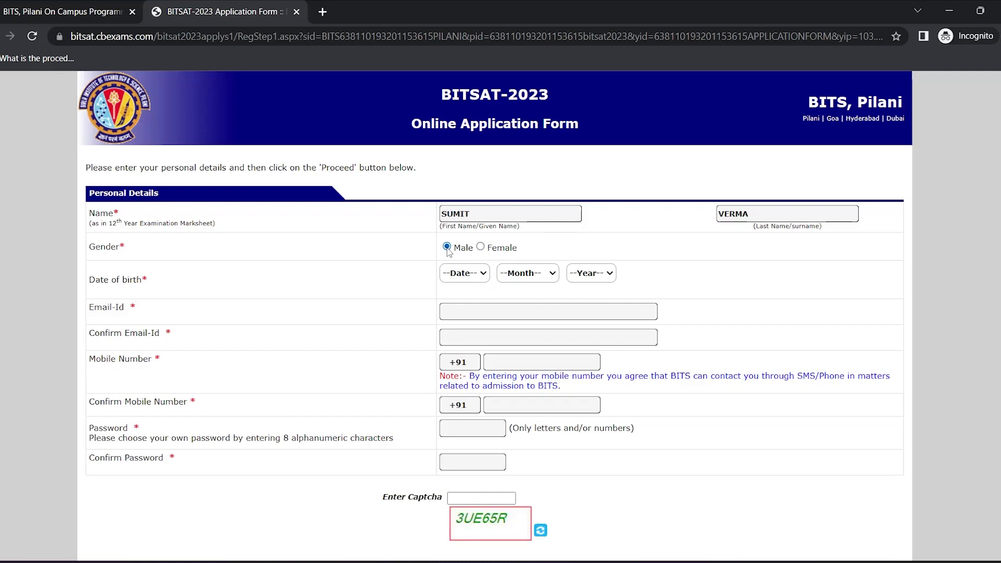
click(471, 272)
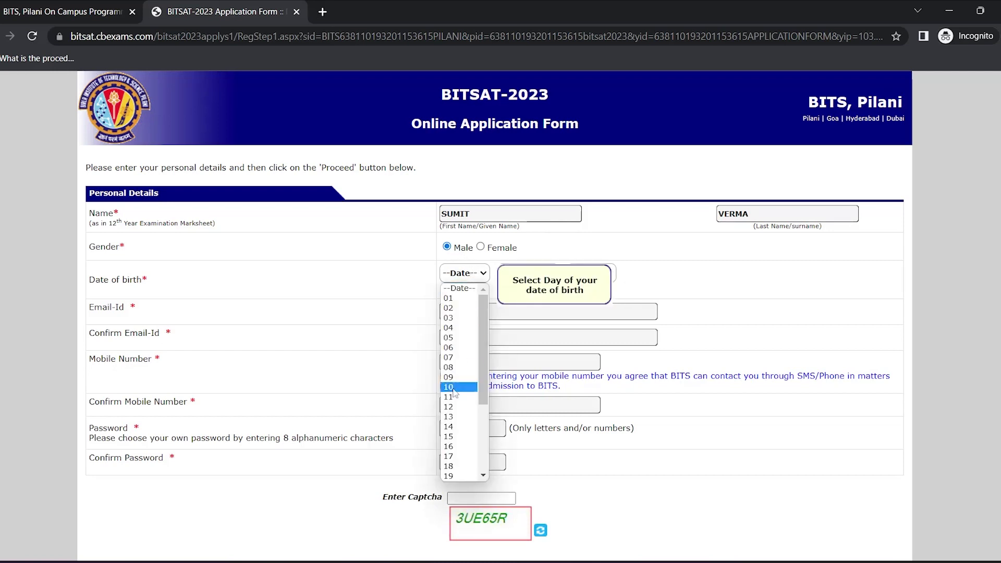
scroll(453, 404, down, 3)
click(452, 467)
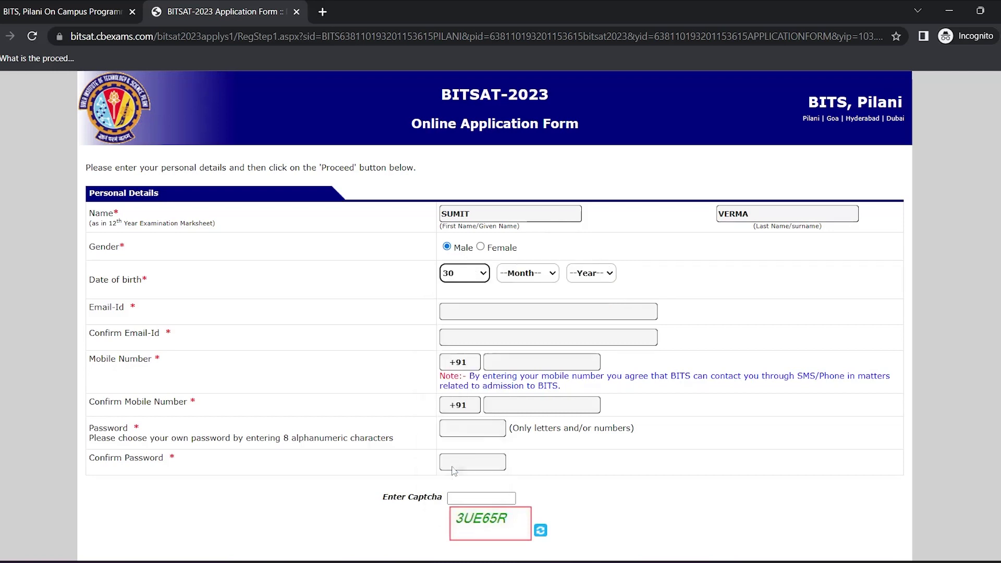
click(537, 273)
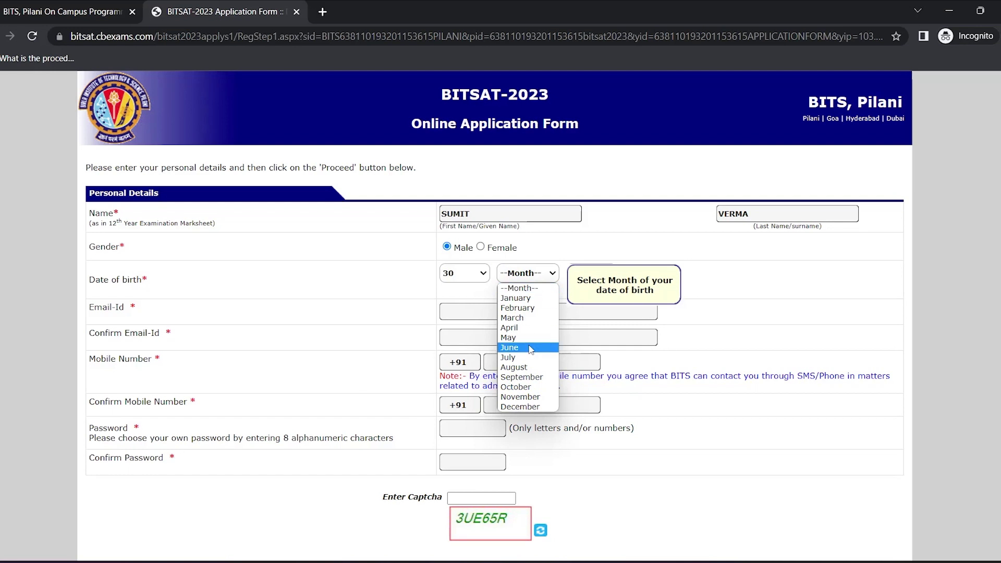
click(531, 348)
click(593, 274)
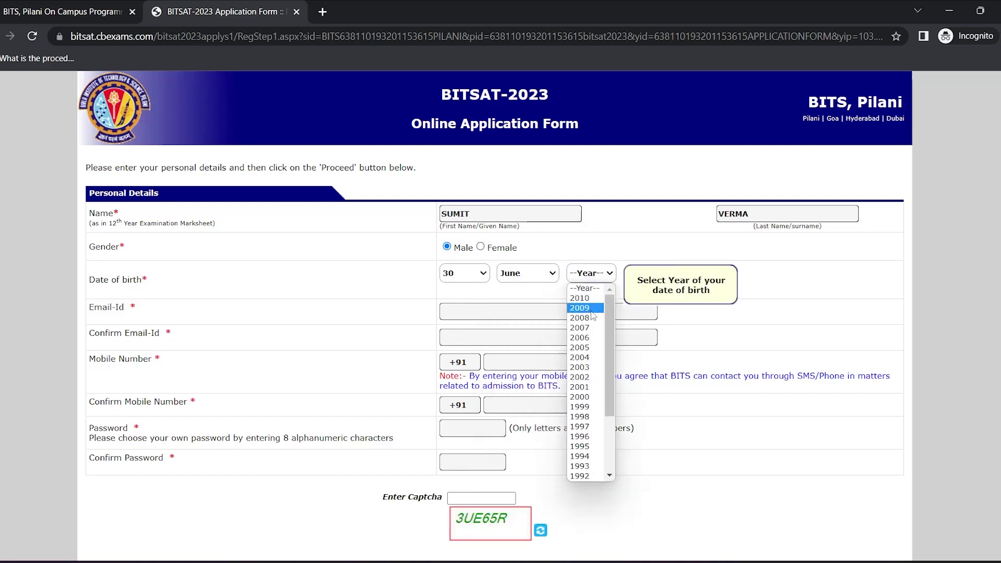
click(594, 358)
Fill in the candidate's e-mail address and mobile number, each with its confirmation field
click(548, 311)
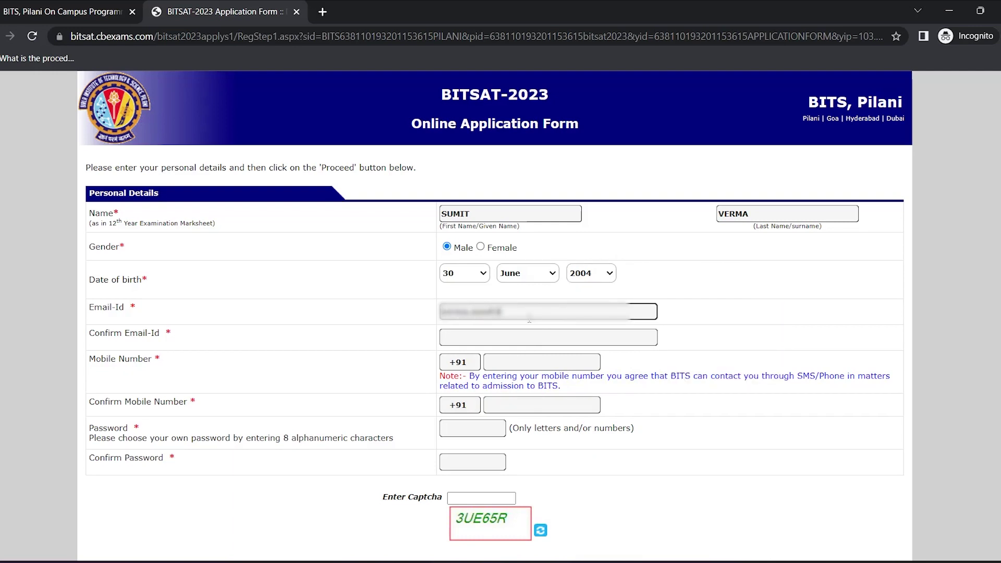
click(529, 337)
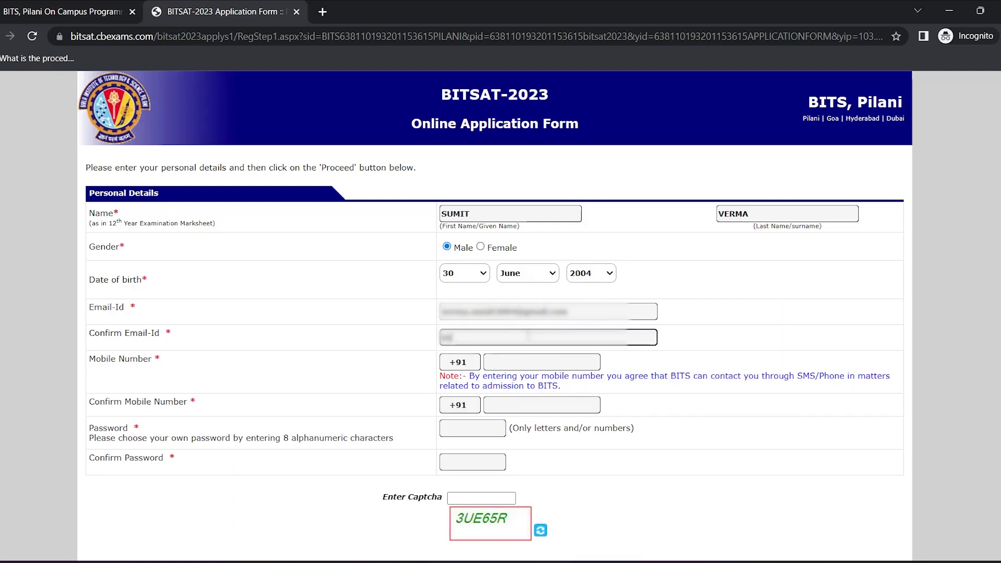
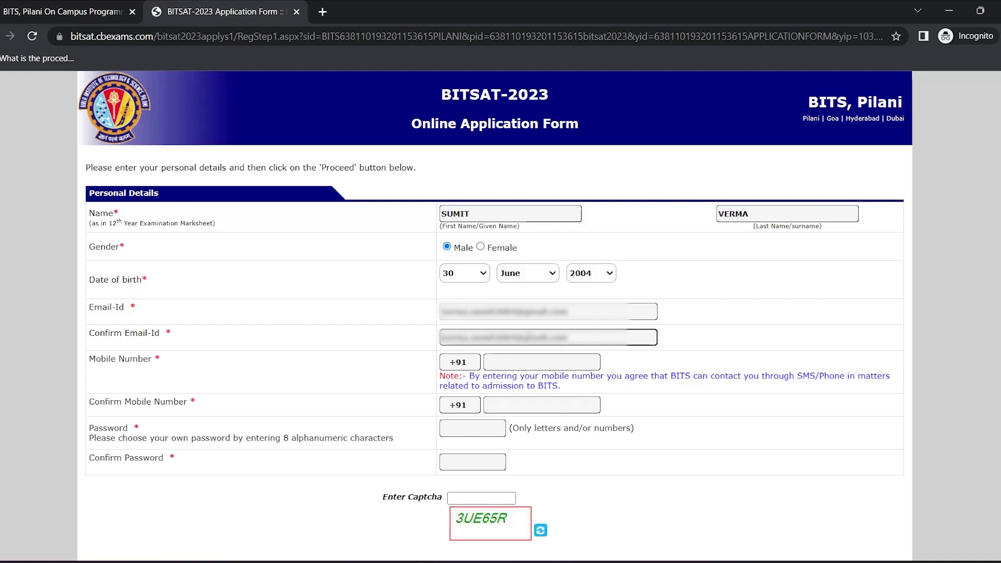
click(536, 356)
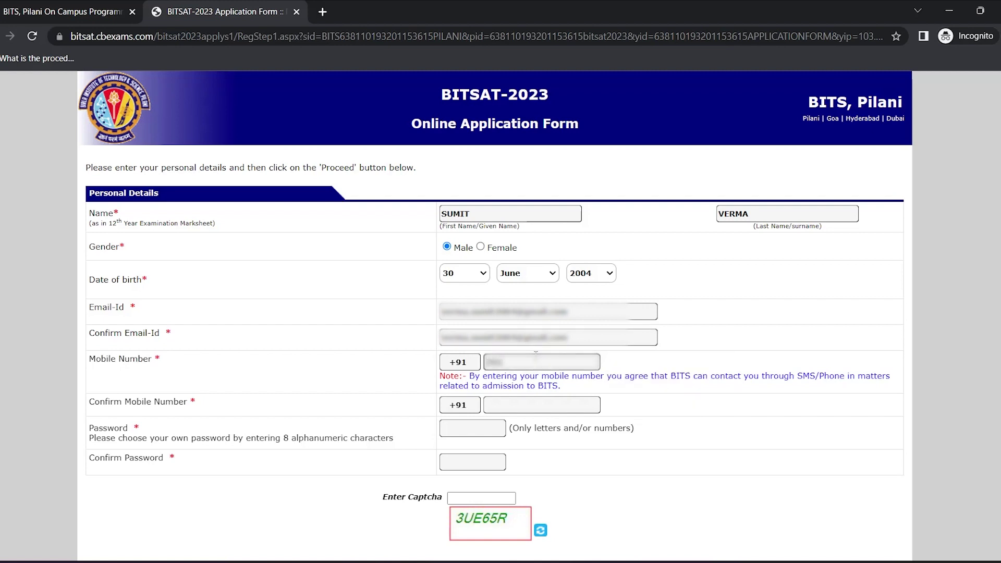
text(9876543)
click(534, 407)
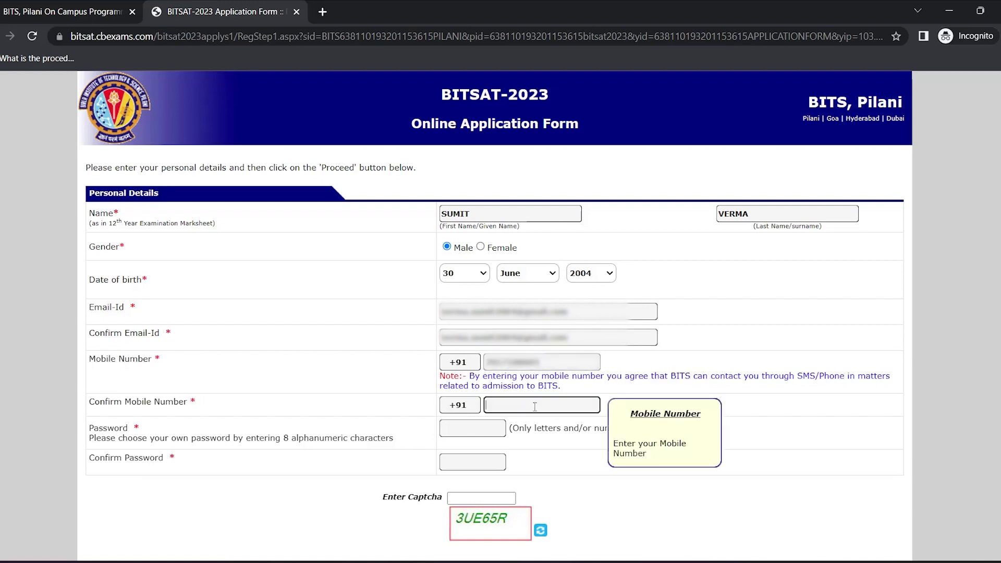
text(98765432)
Enter the account password twice and type the displayed captcha code
click(493, 430)
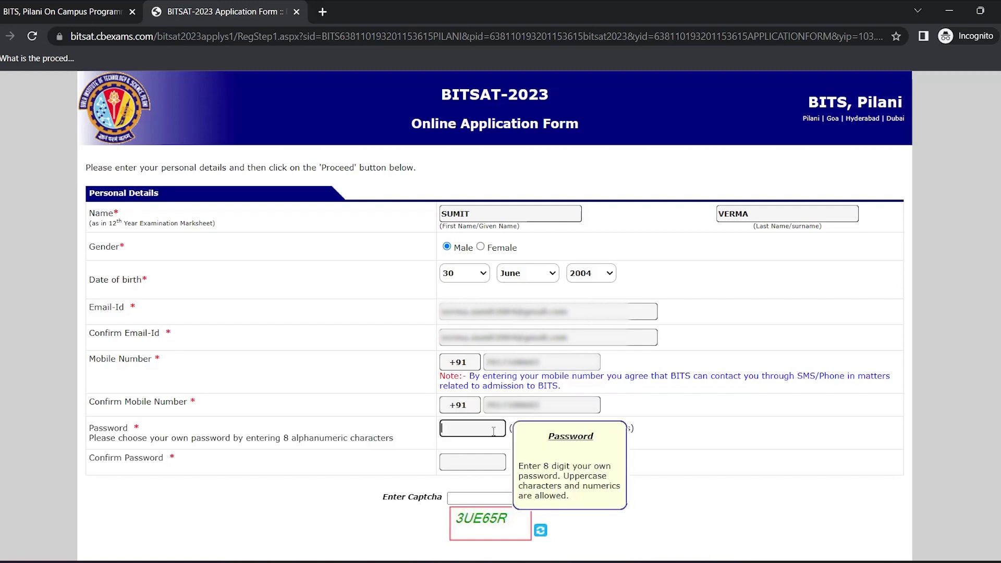
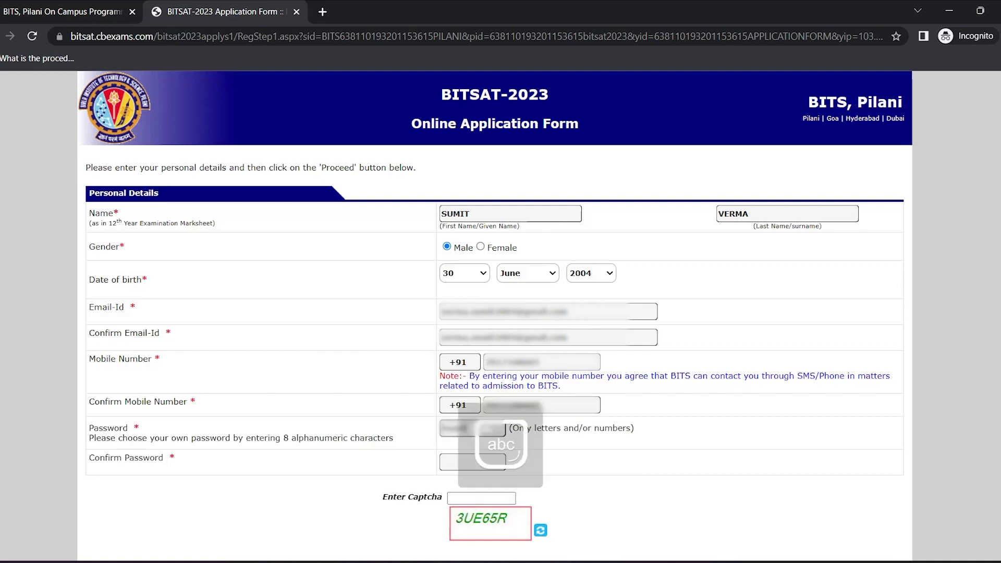
click(485, 463)
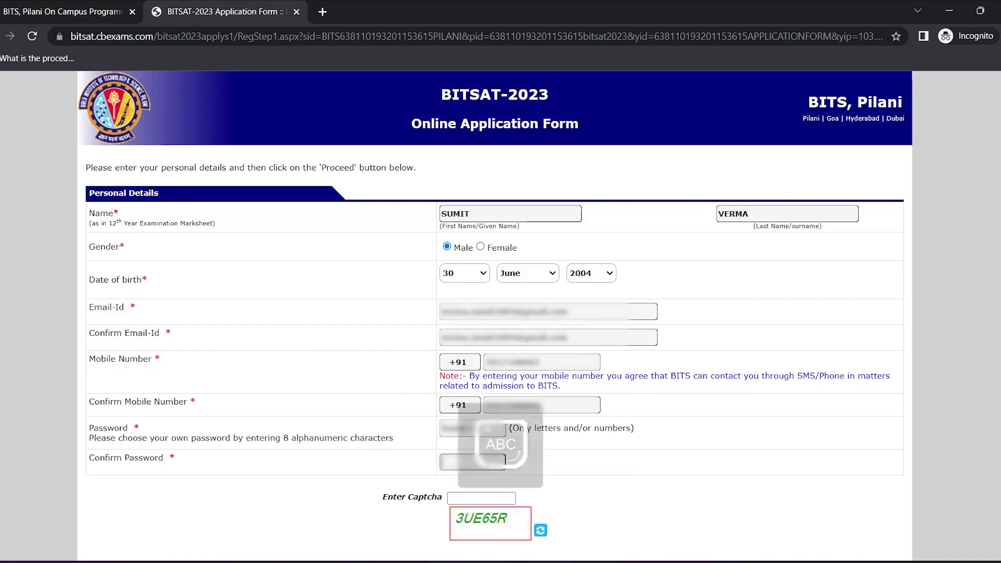
click(477, 493)
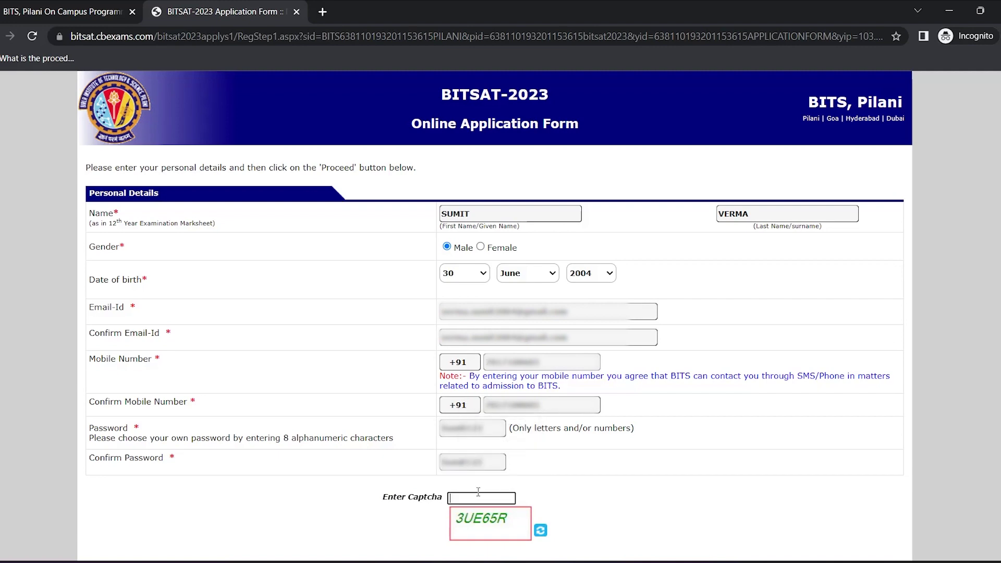
text(3UE65R)
scroll(633, 466, down, 3)
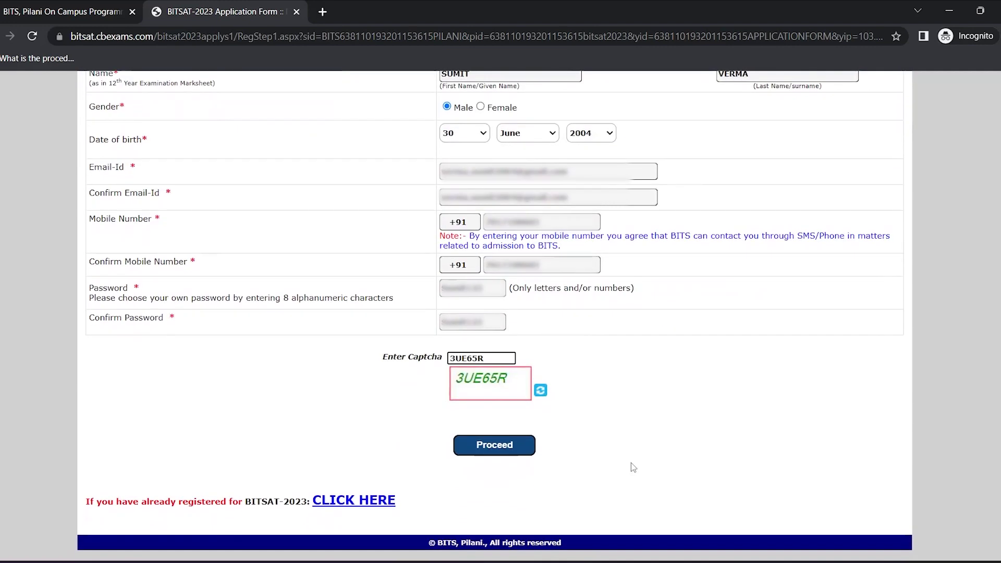
Proceed with the registration, review the entered data, and confirm and submit the details
click(501, 441)
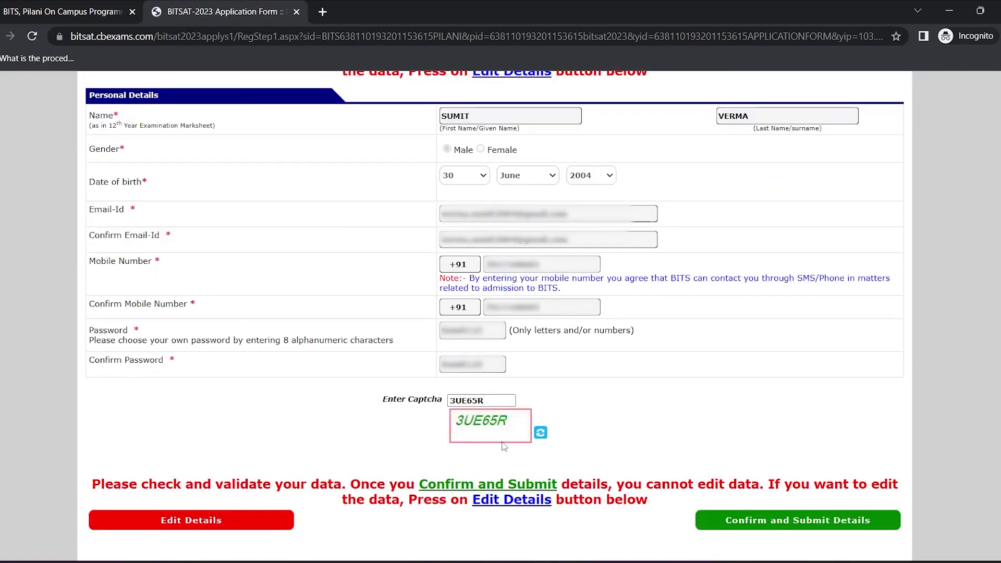
scroll(503, 446, down, 1)
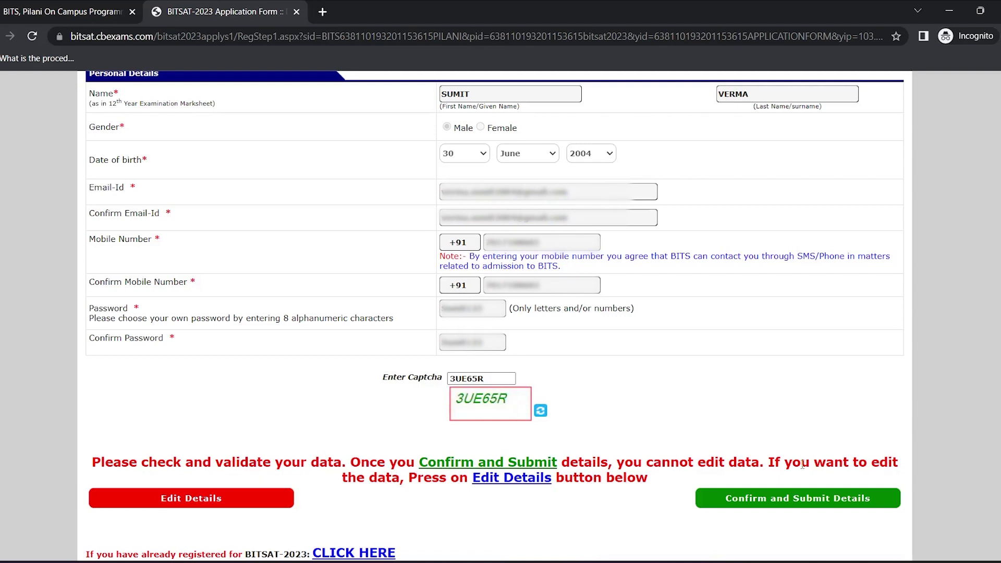
scroll(729, 459, down, 1)
click(755, 478)
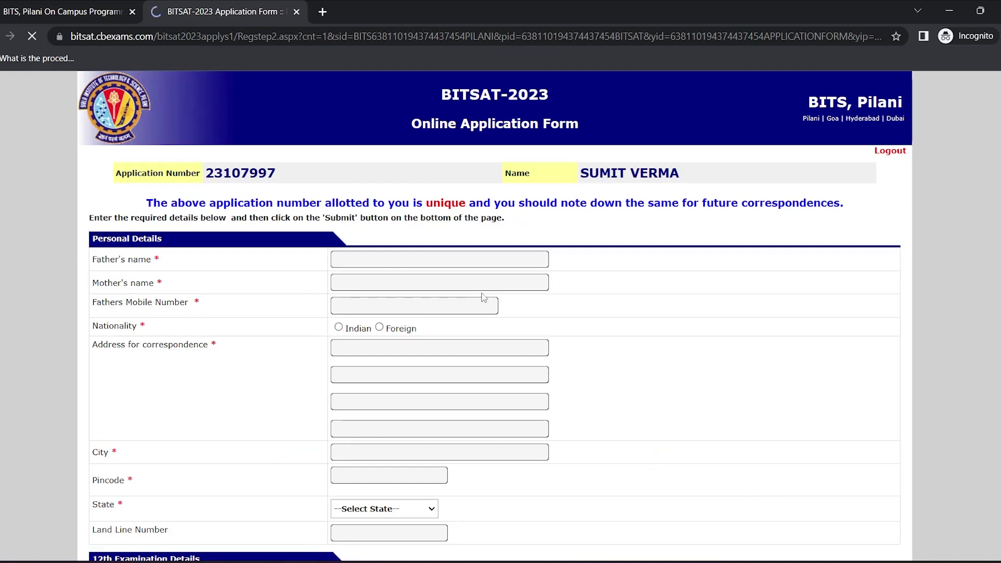
Enter the father's and mother's names in capitals and the father's mobile number
click(466, 263)
key(Caps_Lock)
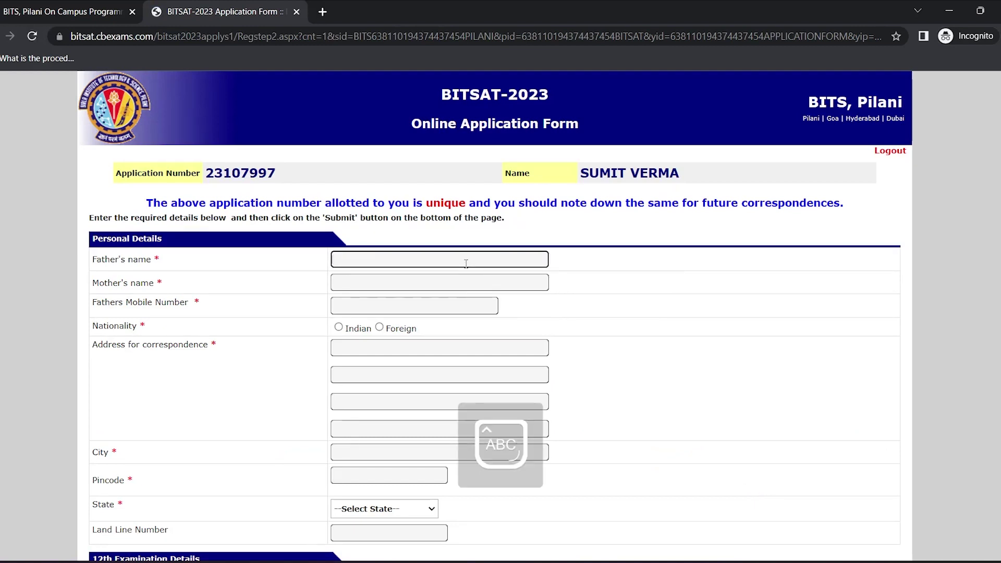
key(Tab)
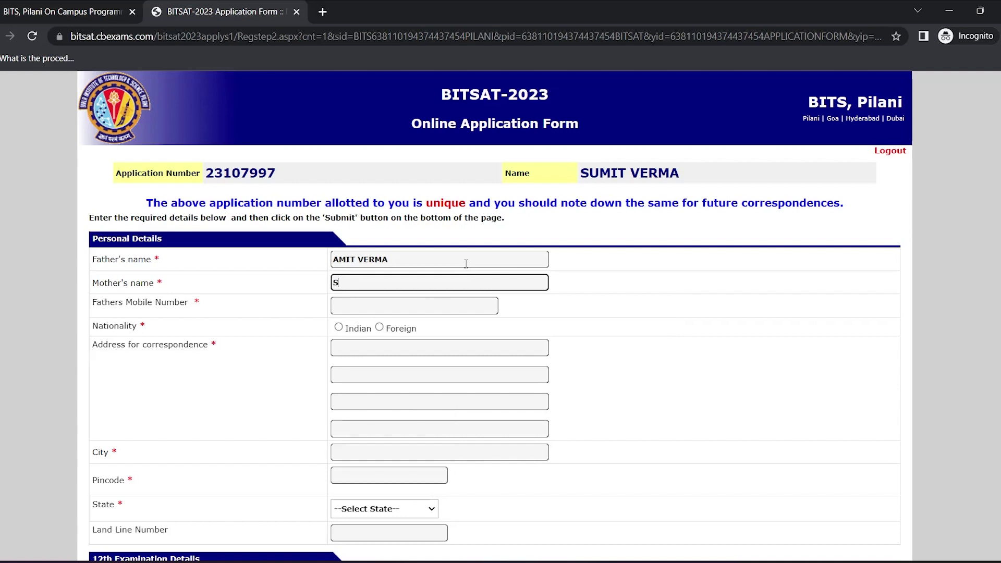
click(437, 305)
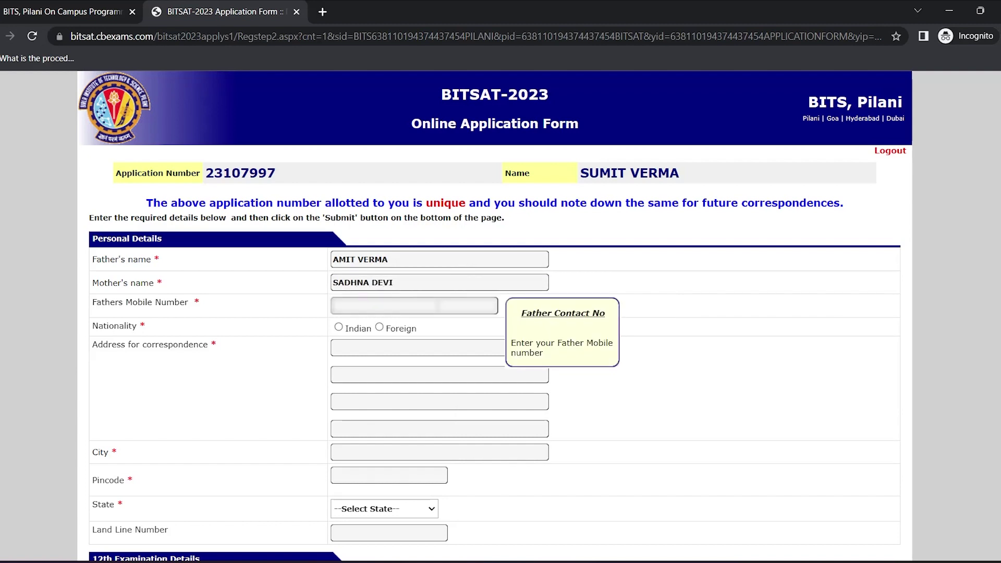
text(9876543210)
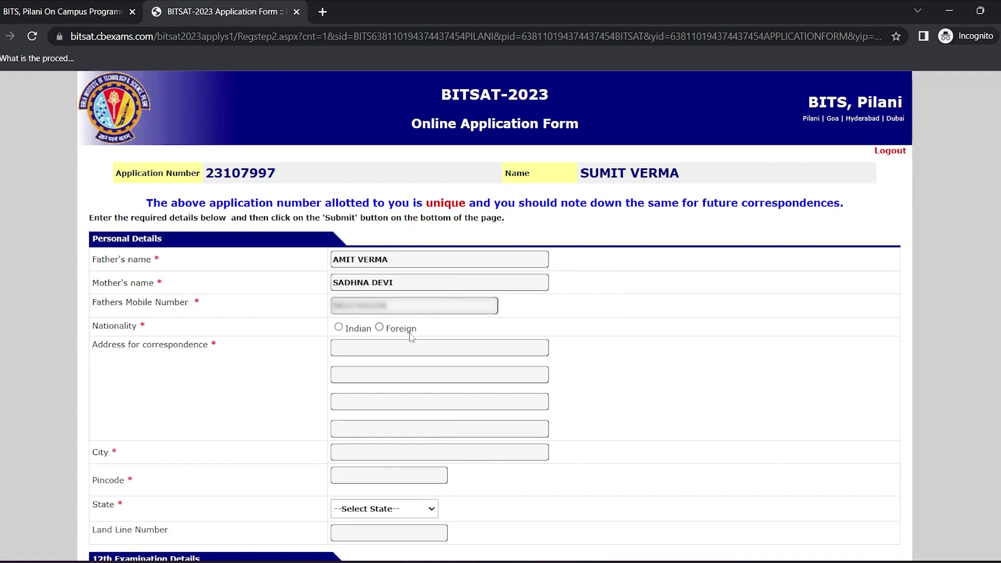
Select Indian nationality and fill the correspondence address, city, pincode and state Uttaranchal
click(338, 328)
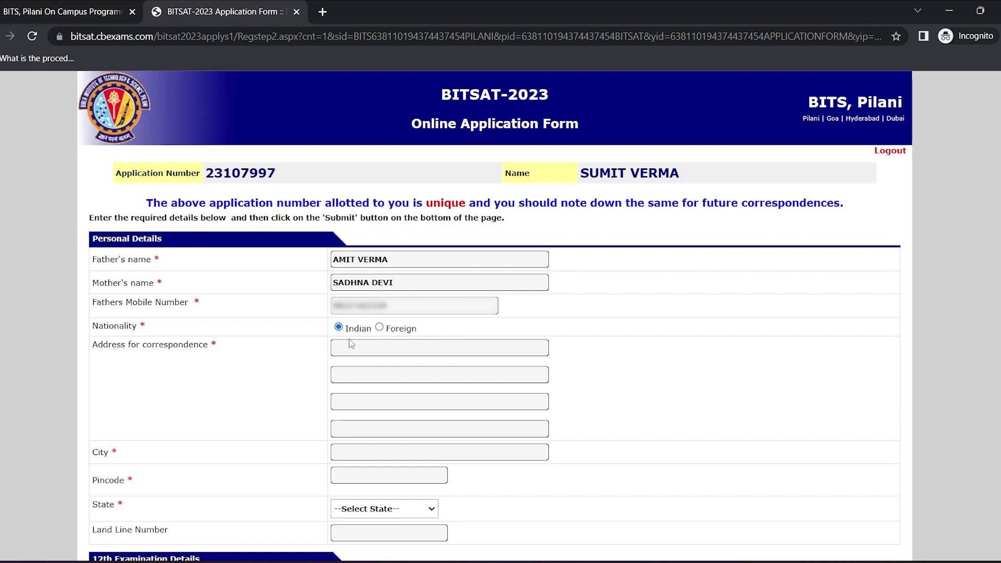
click(365, 352)
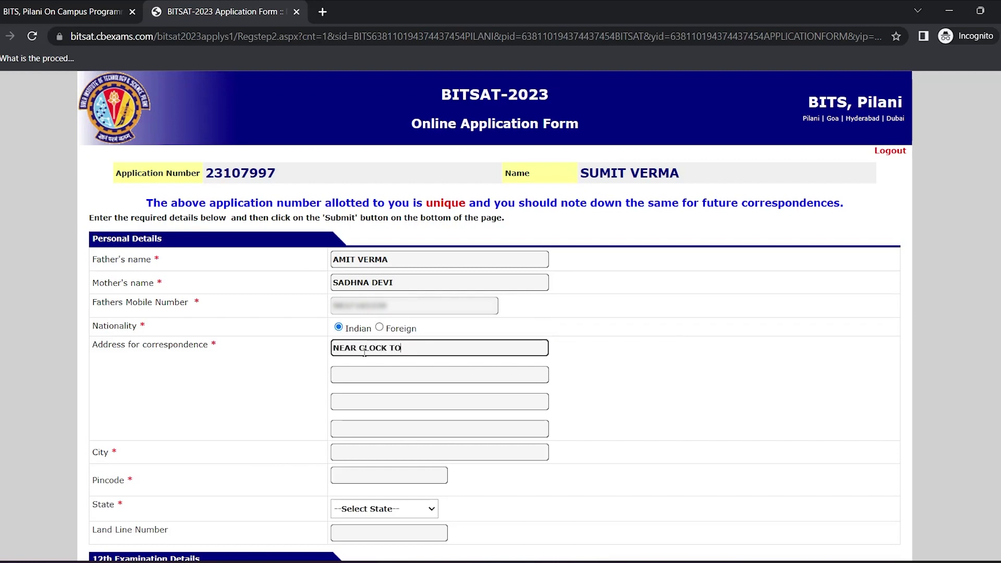
scroll(392, 396, down, 1)
click(381, 395)
text(DEHRADUN)
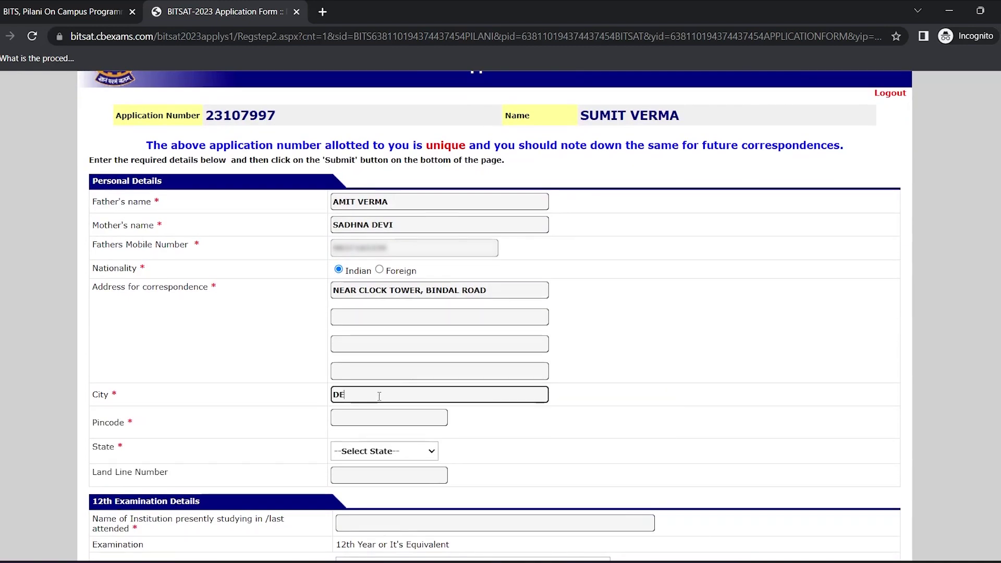
click(379, 414)
text(248001)
scroll(396, 417, down, 1)
click(408, 415)
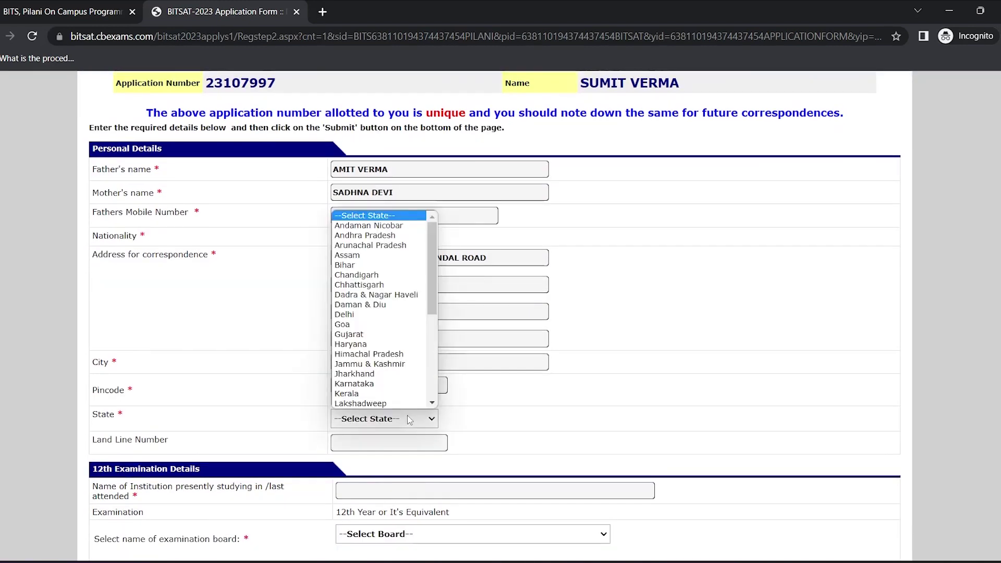
scroll(403, 351, down, 2)
scroll(402, 351, down, 3)
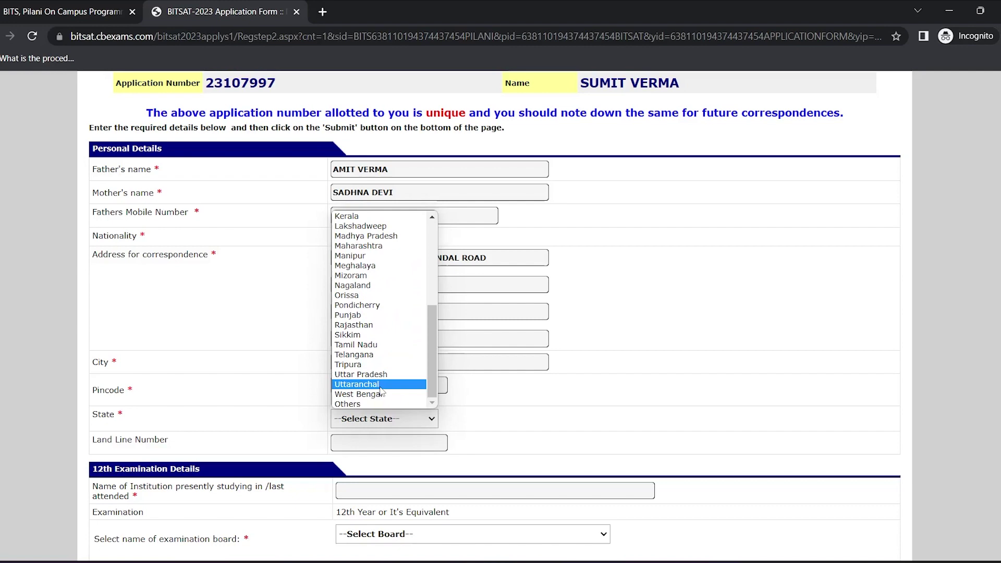
click(380, 387)
scroll(476, 386, down, 3)
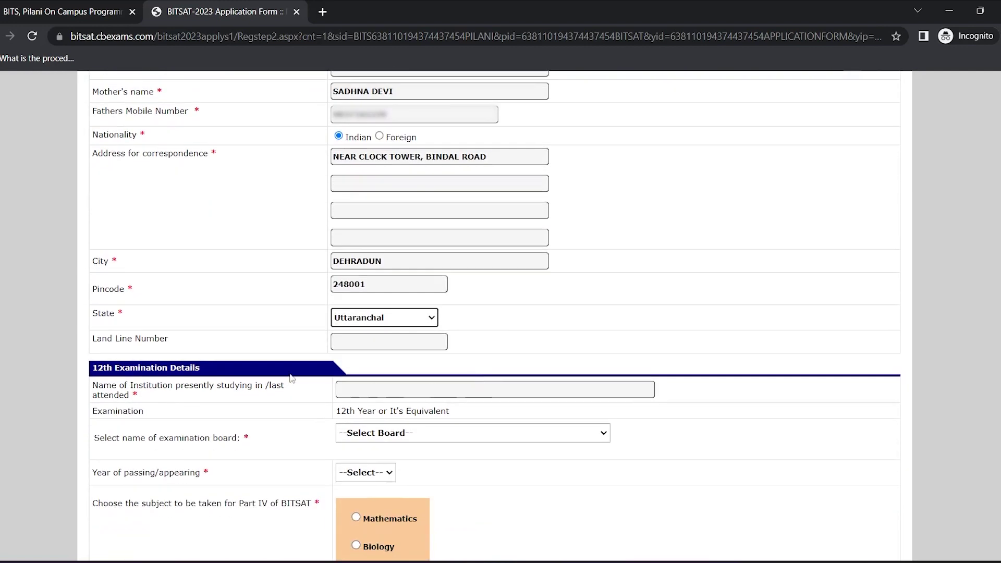
scroll(409, 345, down, 1)
scroll(409, 345, down, 1)
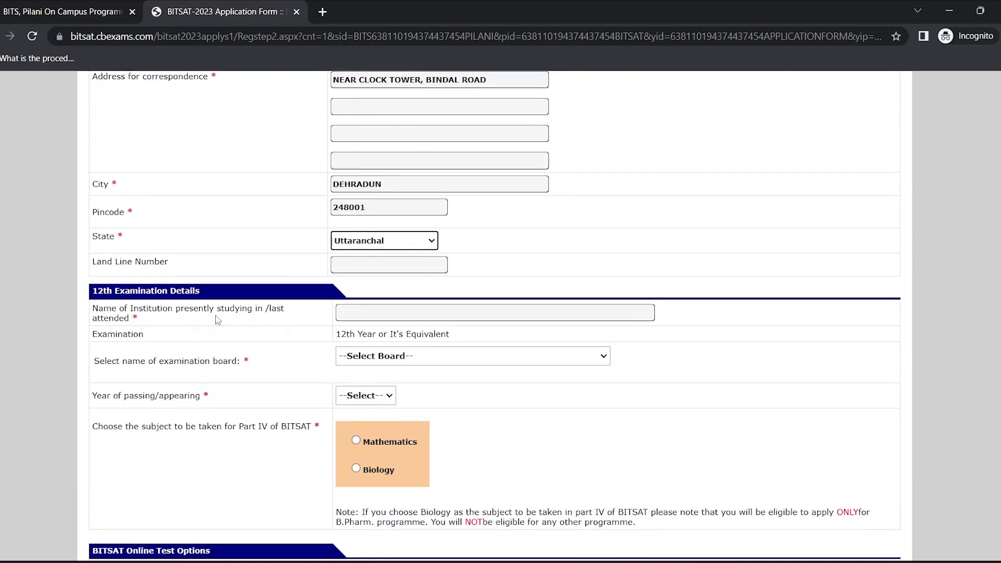
Enter DOON INTERNATIONAL SCHOOL as institution, 2022 as passing year, and Mathematics for Part IV
click(402, 314)
text(DOON INTERNATIONAL SCHOOL)
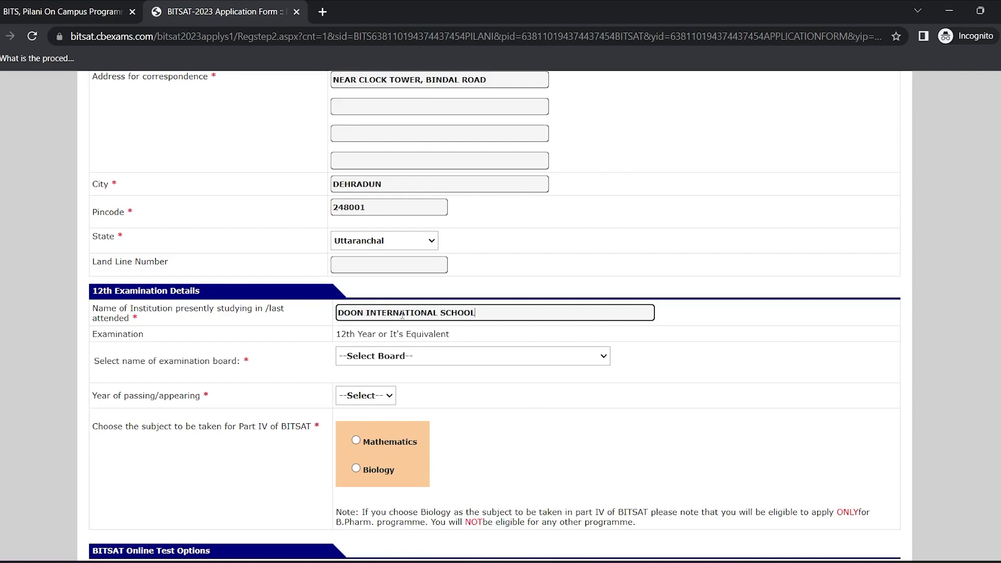
click(415, 356)
click(384, 396)
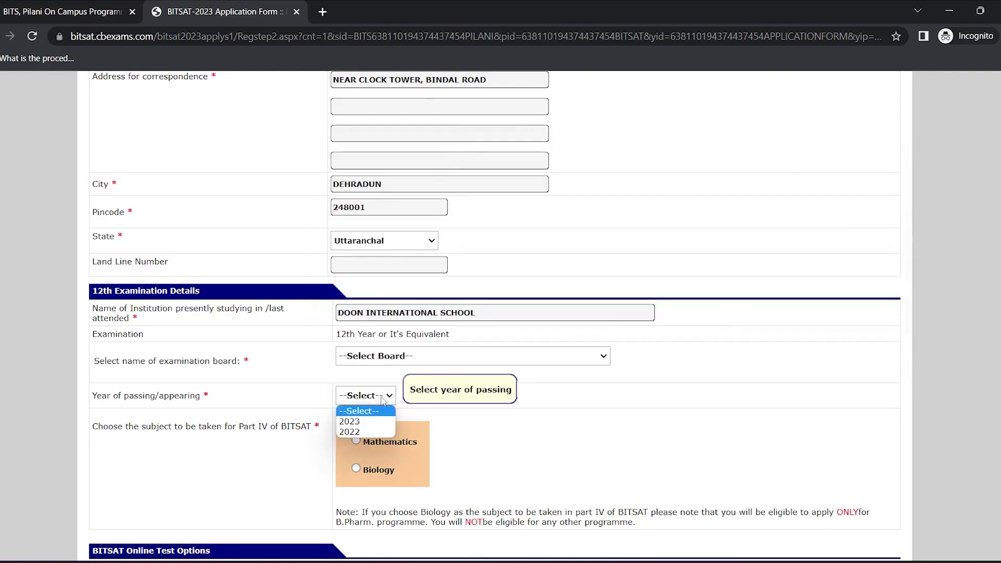
click(374, 432)
scroll(473, 388, down, 1)
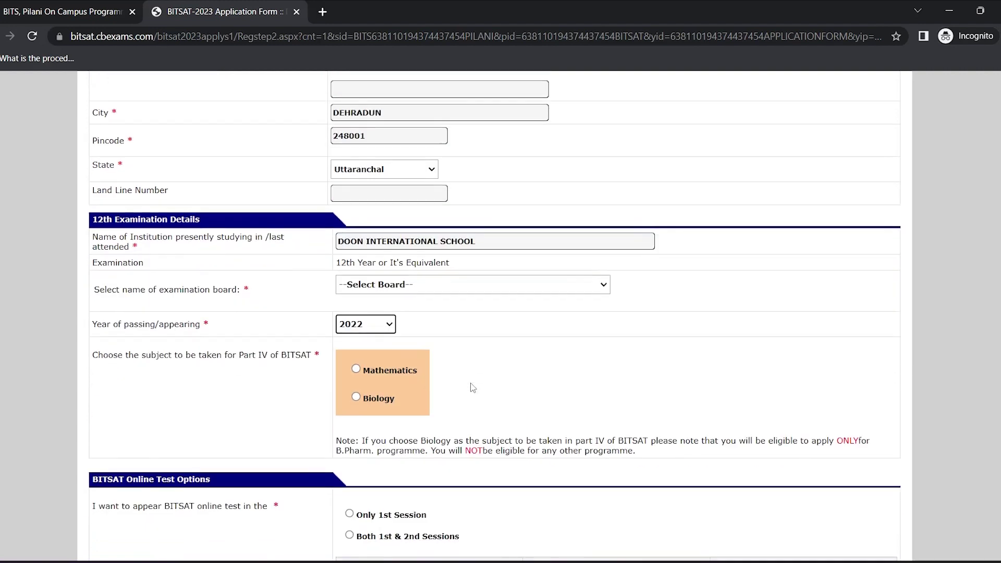
click(358, 370)
scroll(357, 371, down, 1)
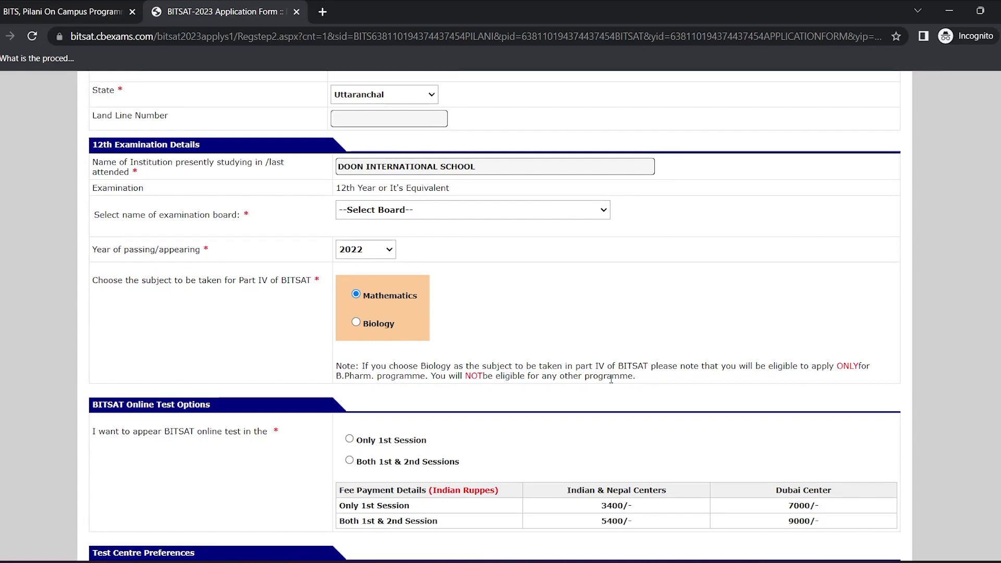
Opt for both 1st and 2nd sessions, with Delhi and Ghaziabad as centre preferences 1 and 2
scroll(359, 333, down, 2)
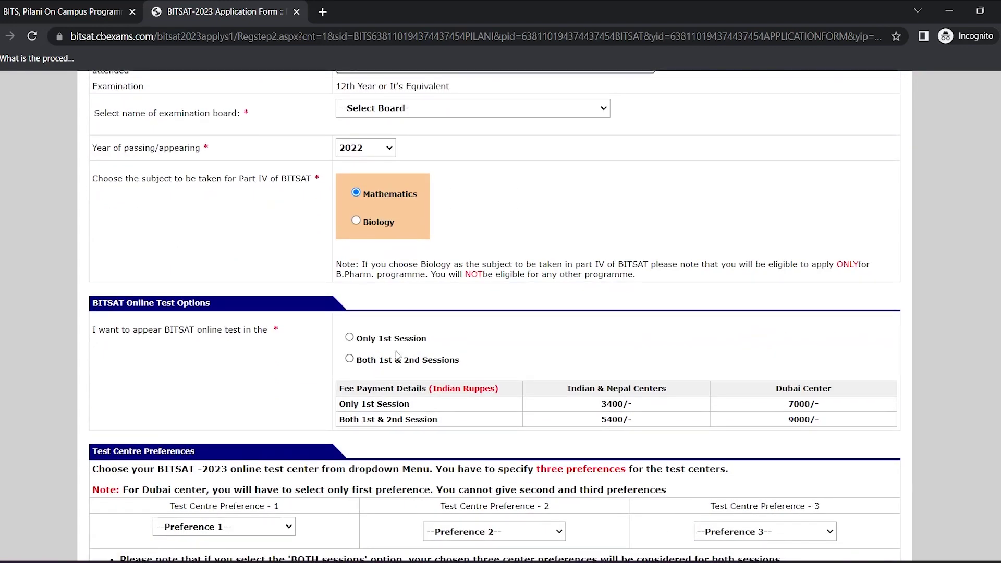
scroll(401, 354, down, 1)
click(349, 318)
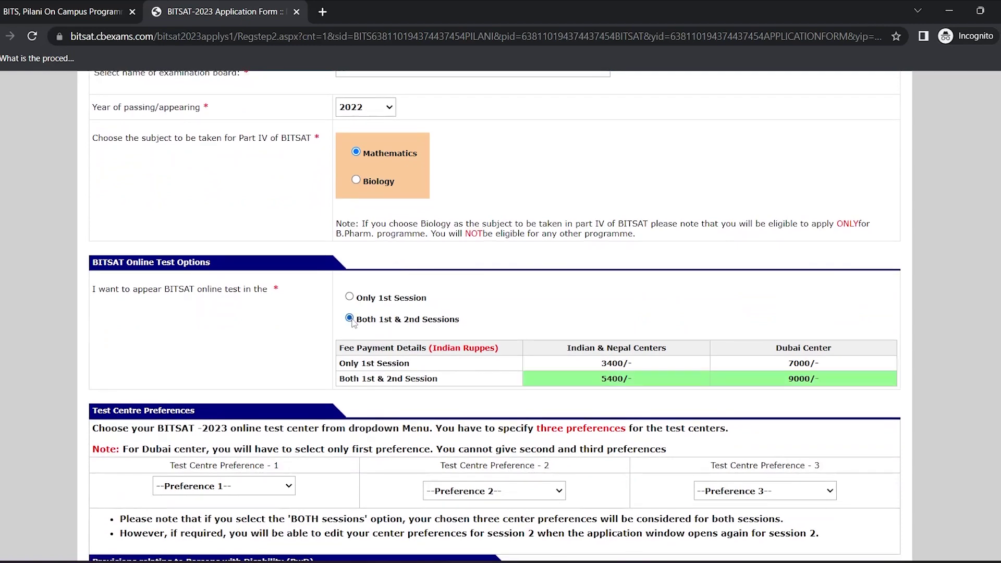
scroll(352, 323, down, 1)
scroll(357, 297, down, 1)
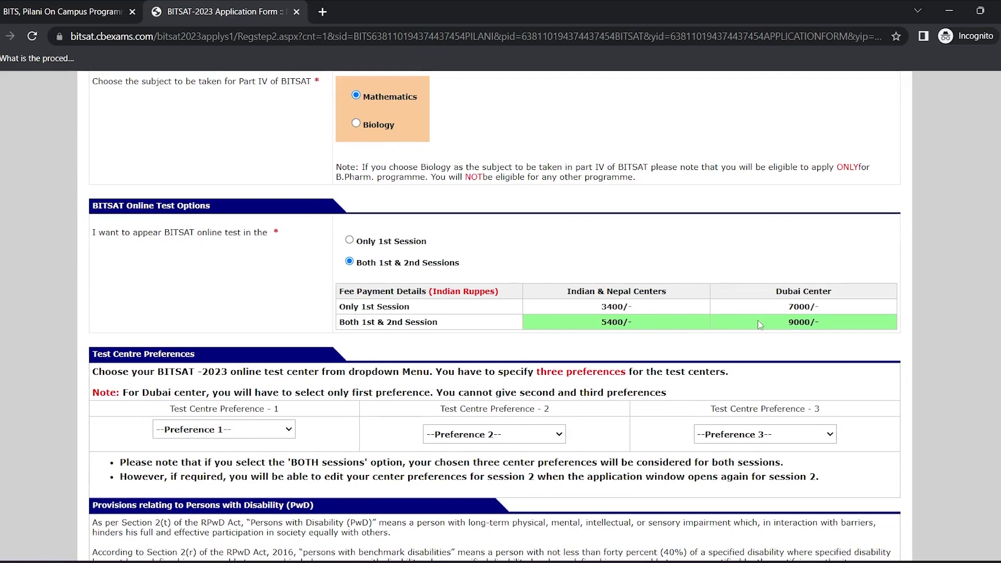
scroll(758, 324, down, 2)
click(244, 352)
click(208, 283)
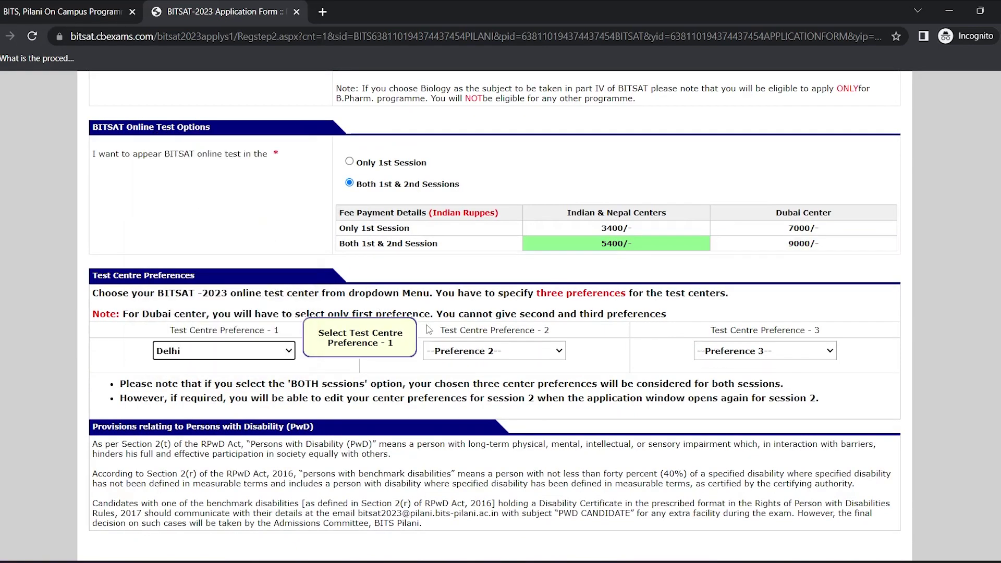
click(458, 354)
click(459, 294)
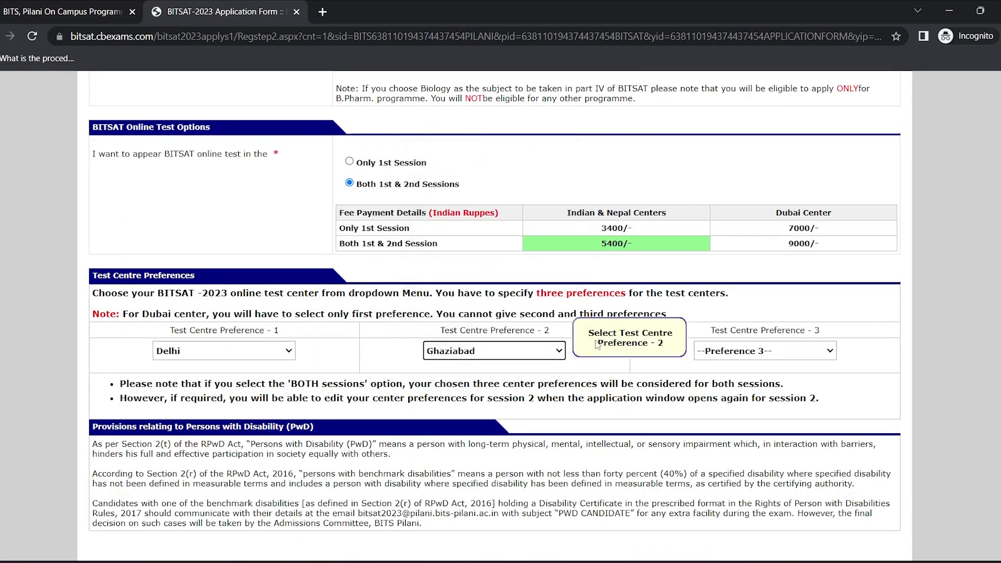
Choose Roorkee as the third test centre preference and submit the form
click(715, 348)
click(729, 318)
scroll(729, 317, down, 1)
click(500, 492)
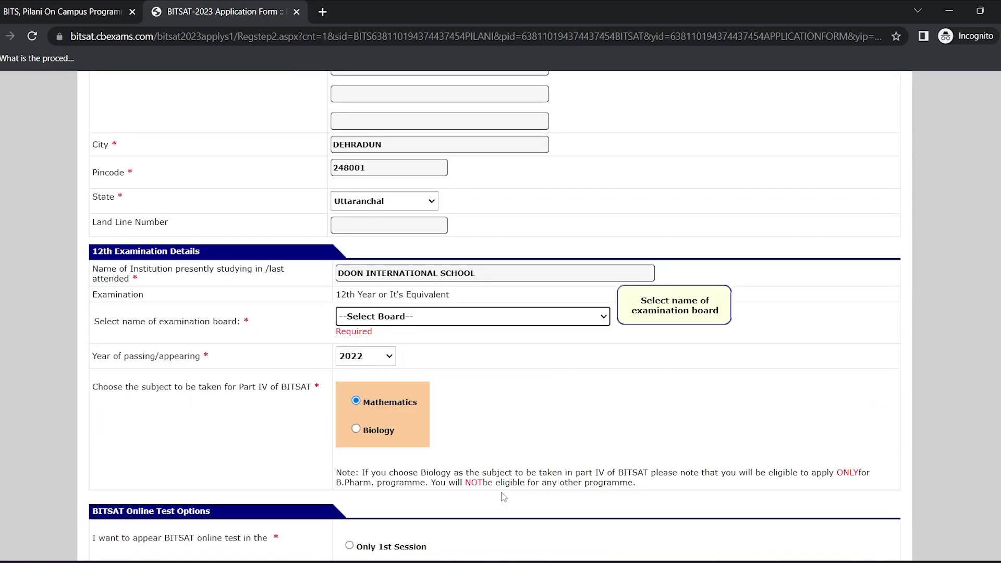
Set the board to Central Board of Secondary Education and resubmit the application details
click(537, 312)
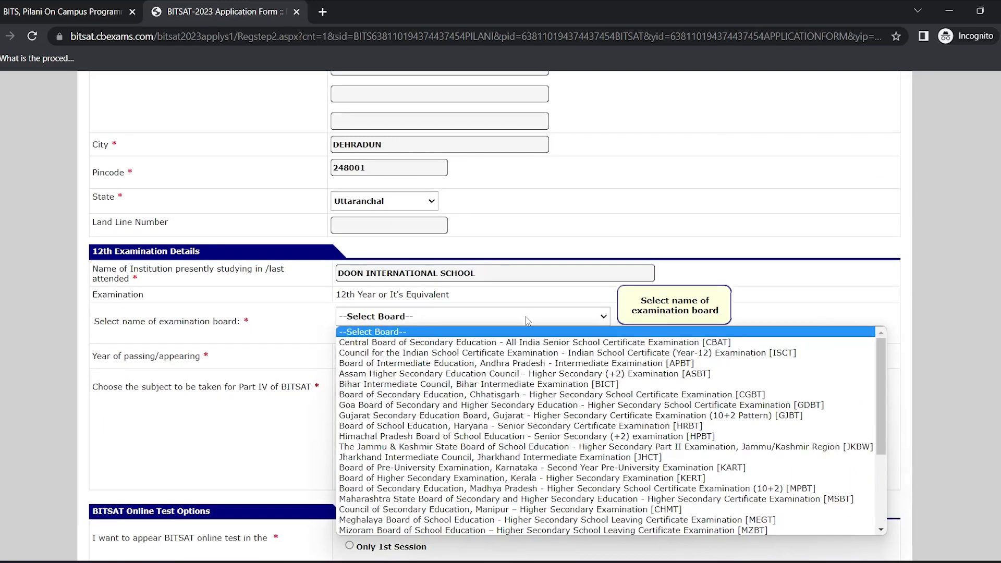
click(509, 340)
scroll(509, 344, down, 9)
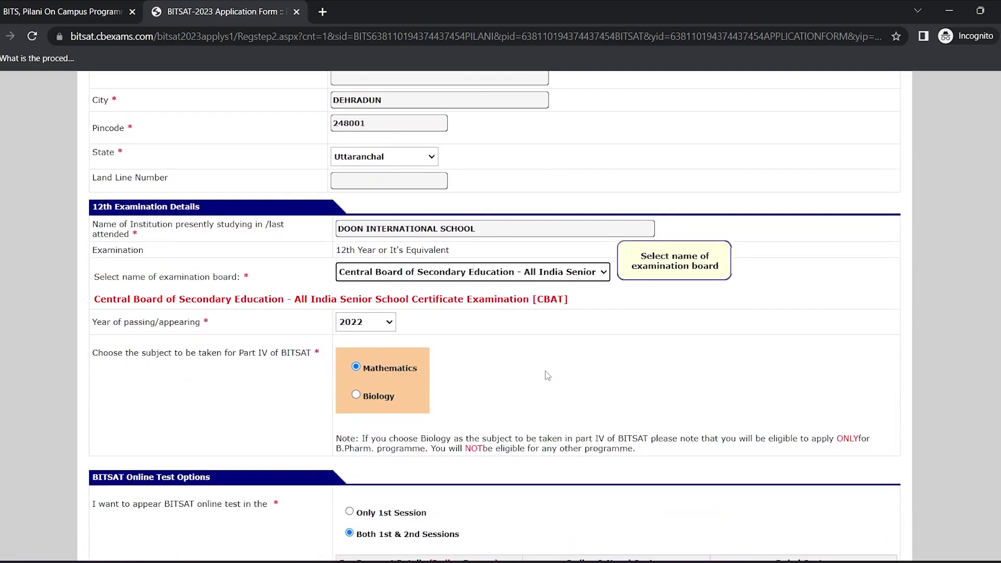
click(496, 490)
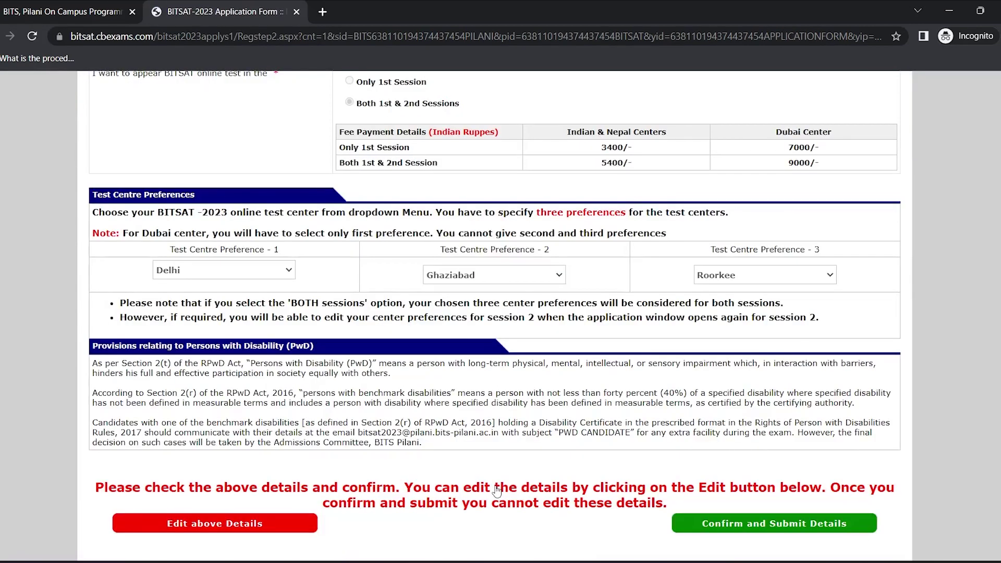
scroll(496, 489, down, 1)
scroll(496, 490, up, 1)
scroll(496, 490, down, 1)
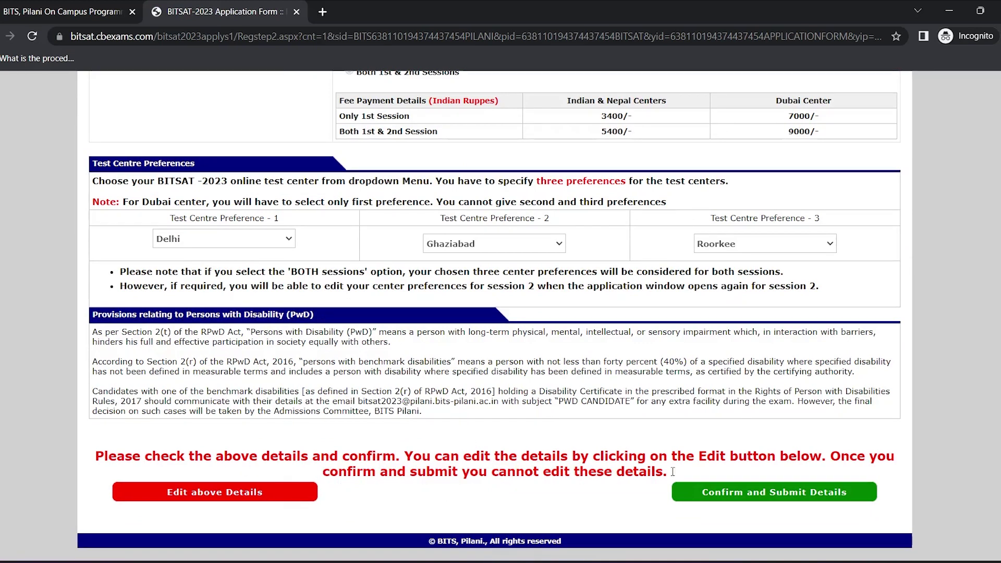
Confirm the reviewed details, then upload Image.jpg as the candidate photo
click(767, 495)
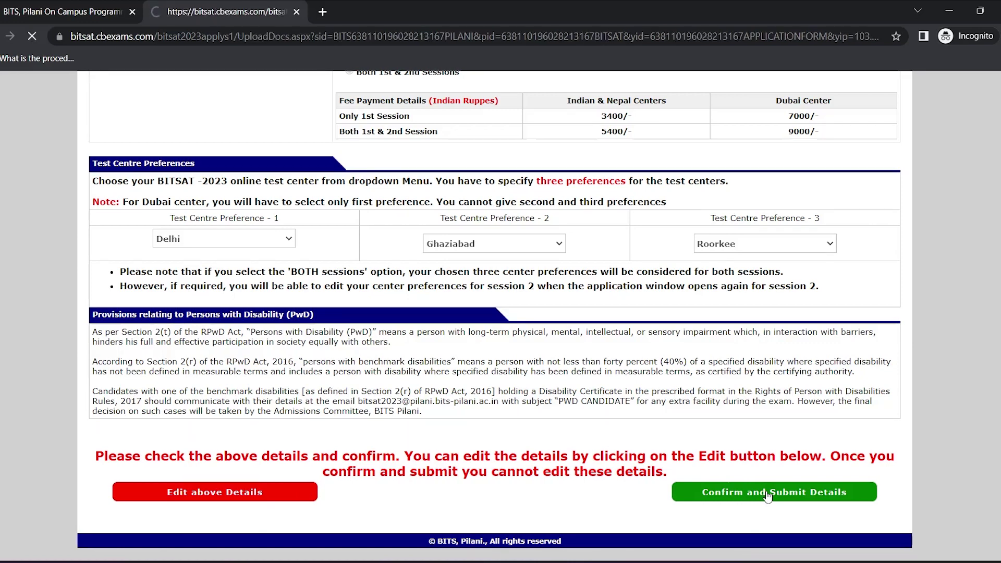
scroll(626, 461, down, 2)
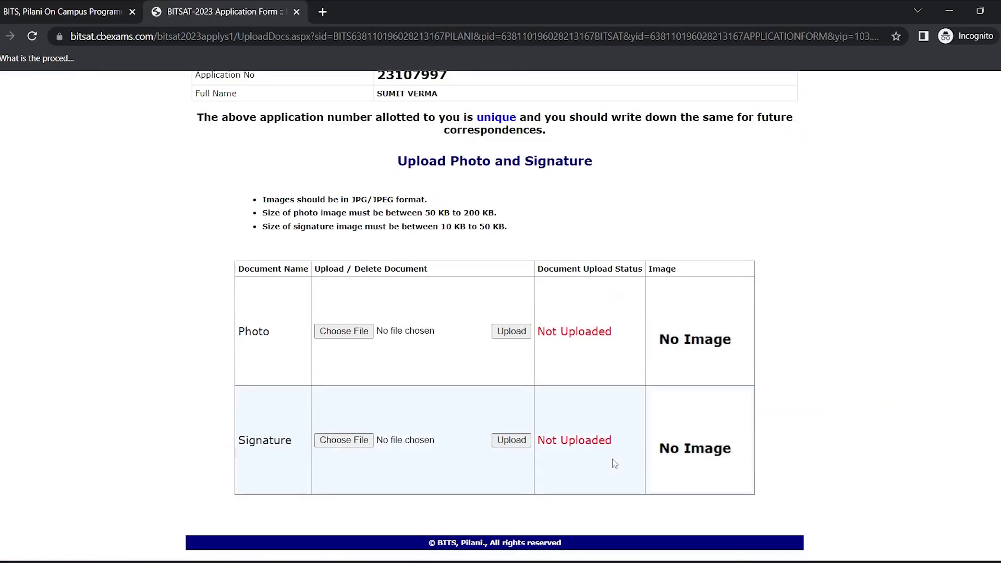
click(344, 331)
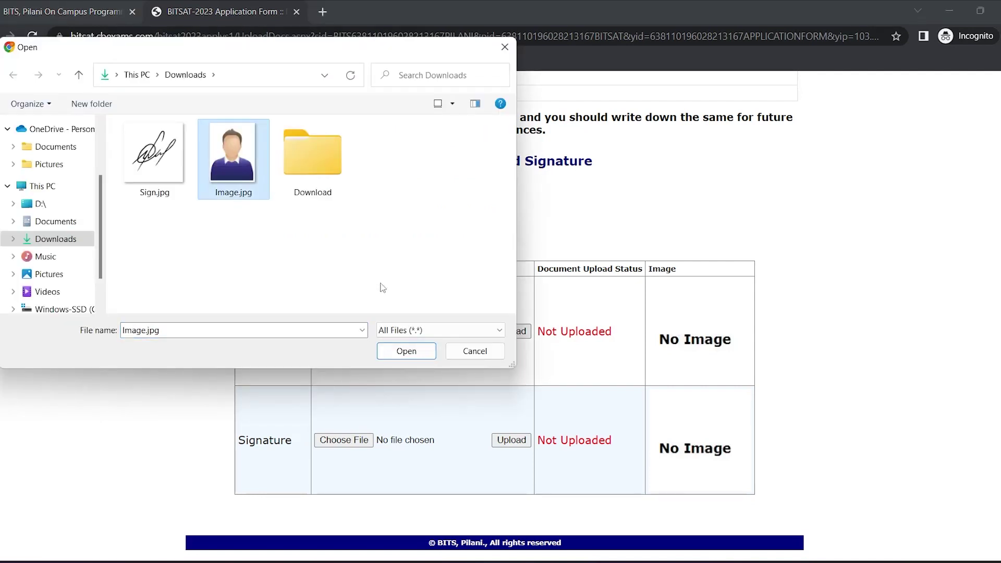
click(405, 350)
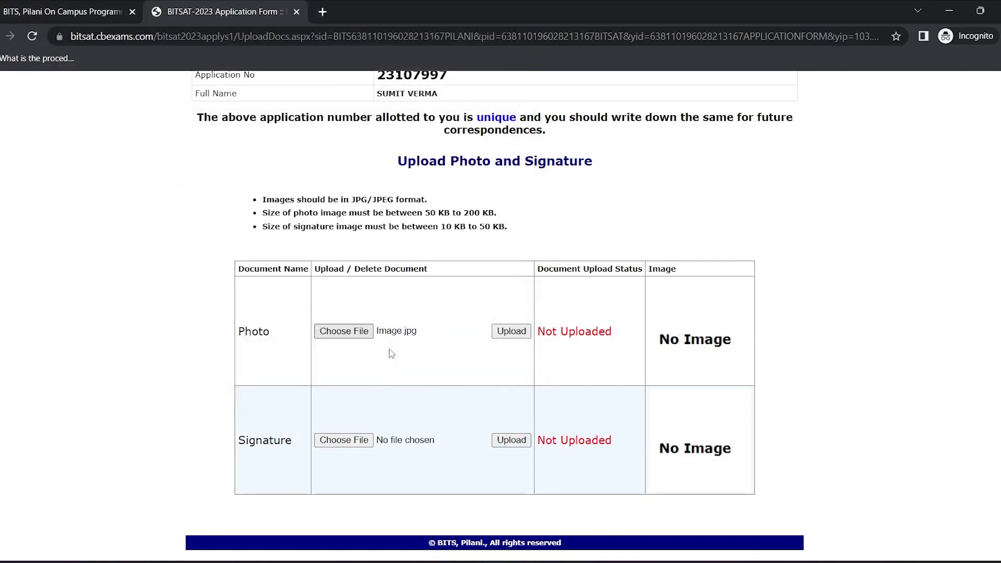
click(511, 332)
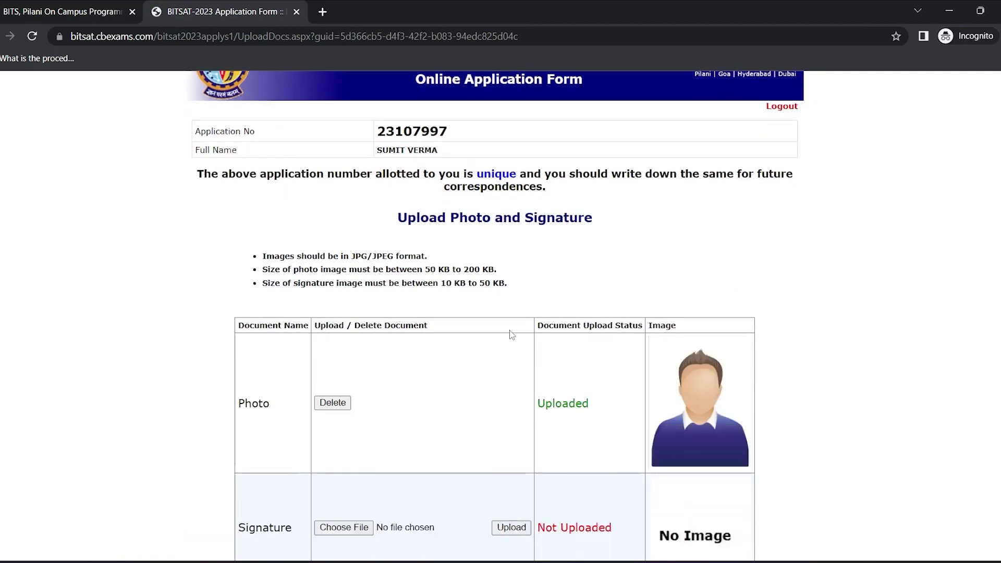
Upload Sign.jpg as the candidate signature
scroll(510, 334, down, 2)
click(344, 440)
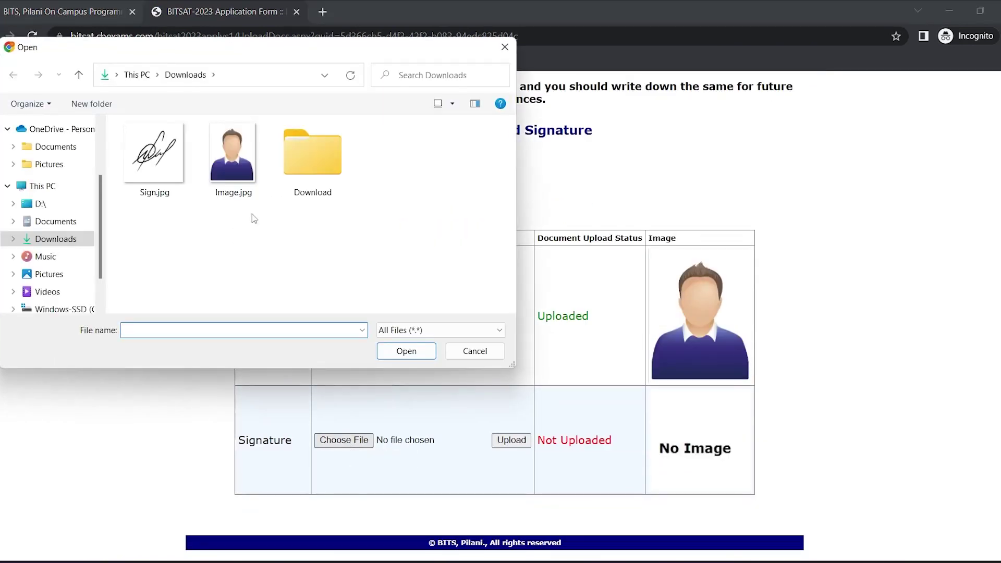
click(157, 180)
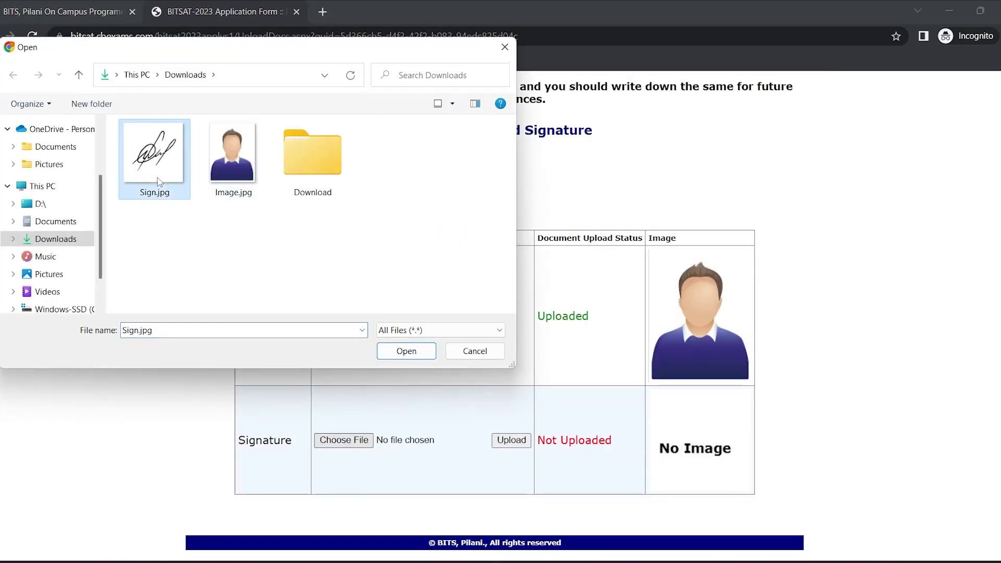
click(385, 352)
click(525, 442)
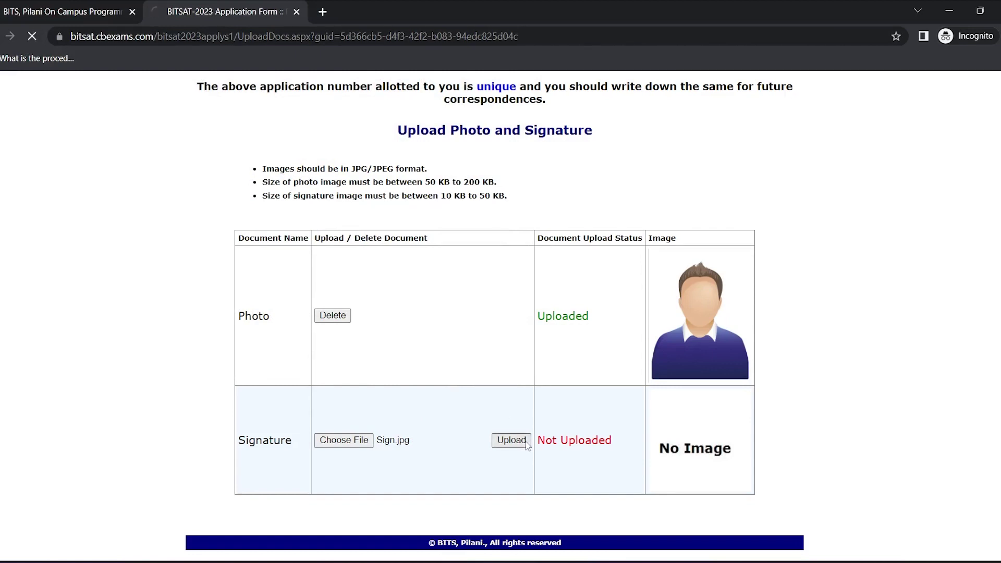
scroll(526, 444, down, 2)
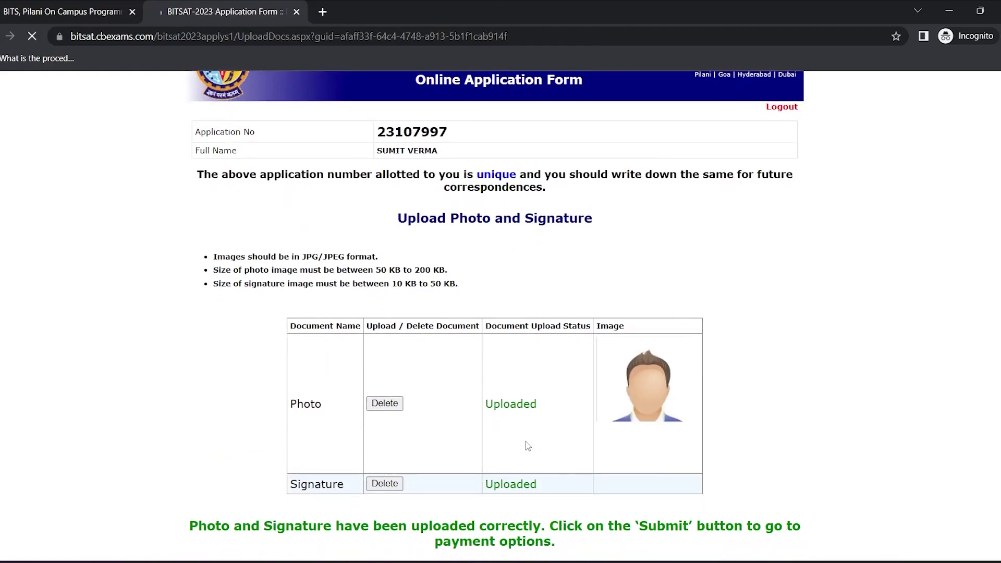
scroll(598, 456, down, 3)
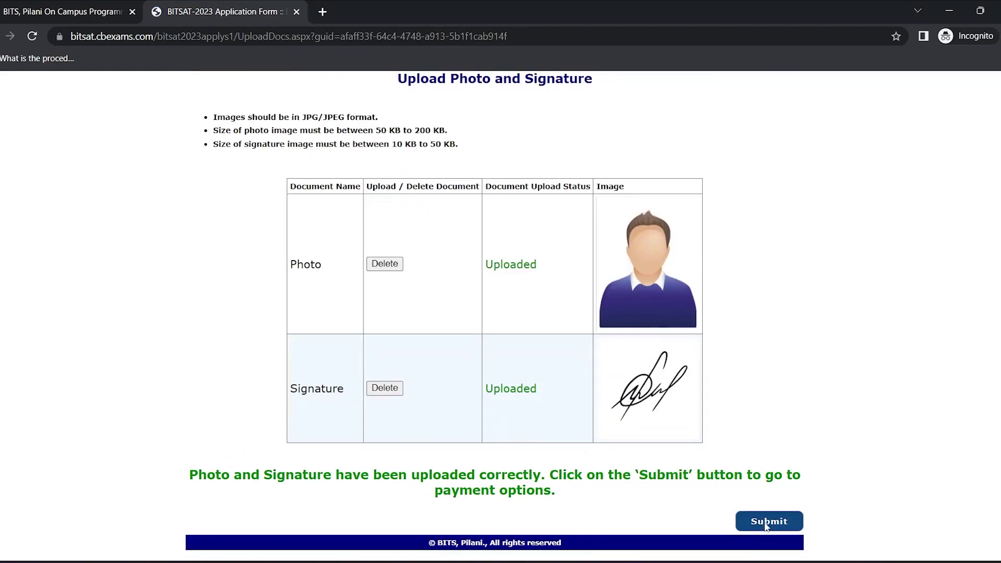
Submit the uploads and choose the PayUmoney gateway to pay the Rs. 5400 fee
click(766, 526)
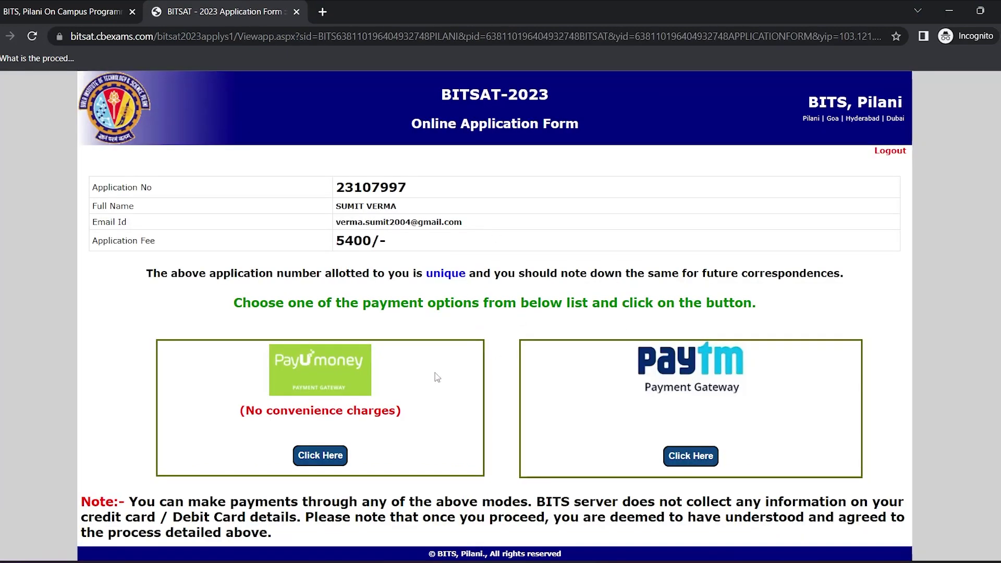
scroll(379, 420, down, 1)
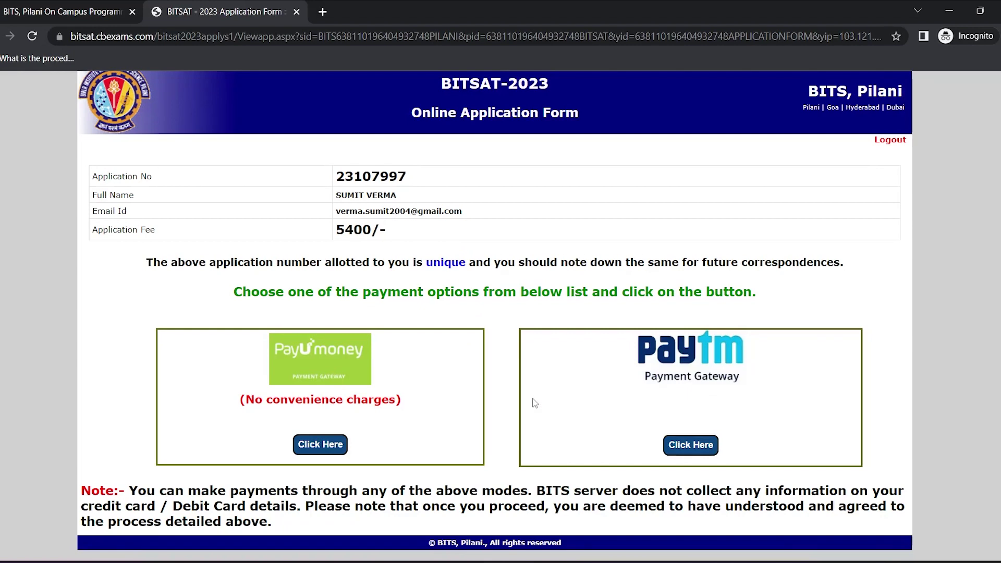
click(320, 444)
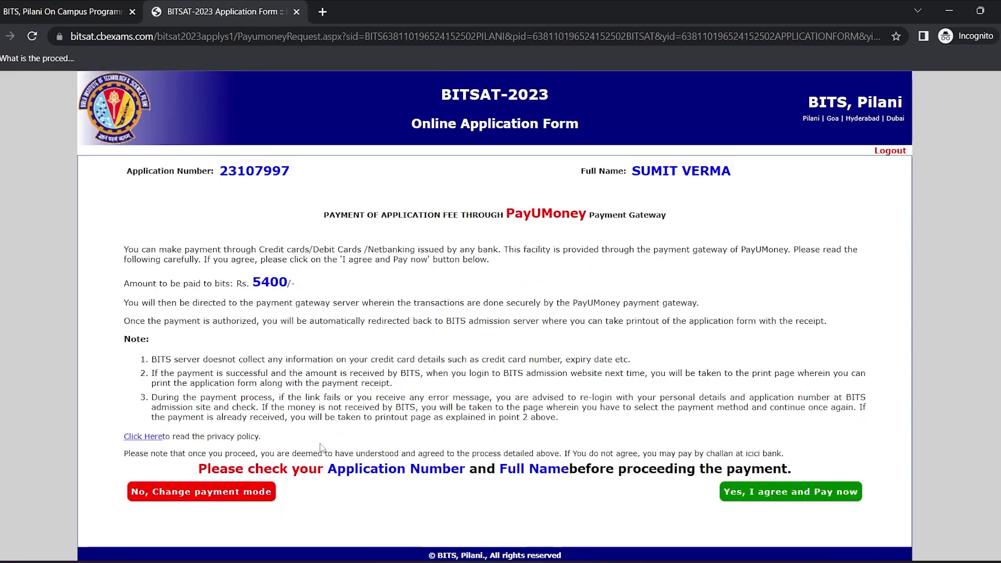
scroll(321, 448, down, 1)
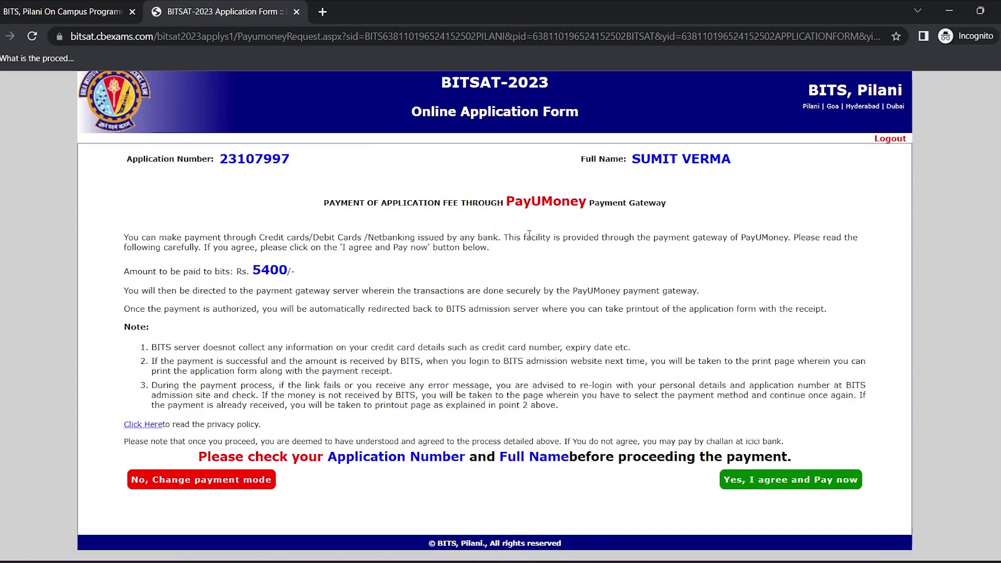
Agree to pay the ₹5400 application fee through PayUMoney and proceed to checkout
click(774, 489)
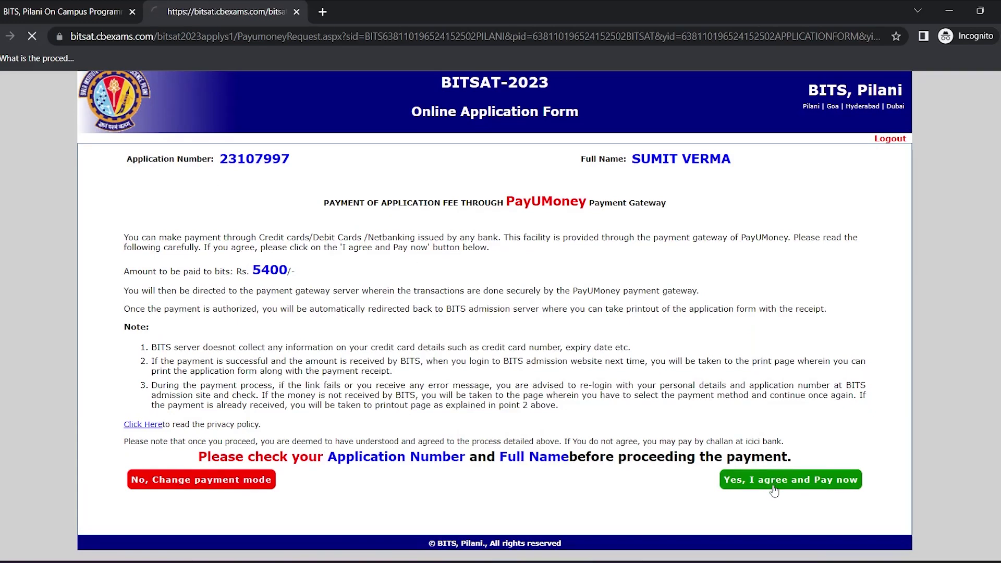